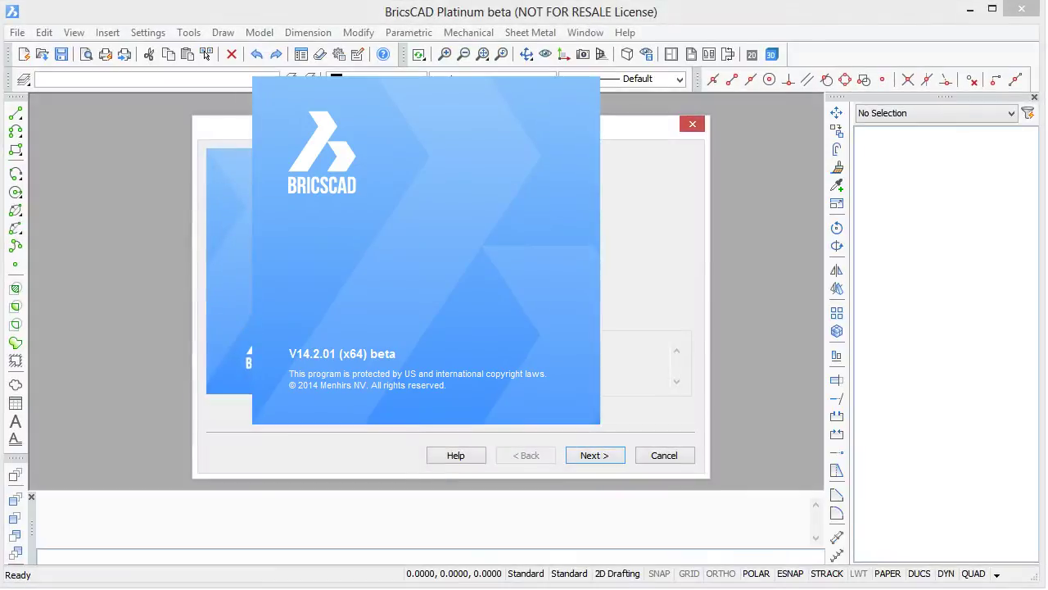
Continue past the startup wizard and review the layers of 02600175.dwg in the Drawing Explorer
left_click(593, 455)
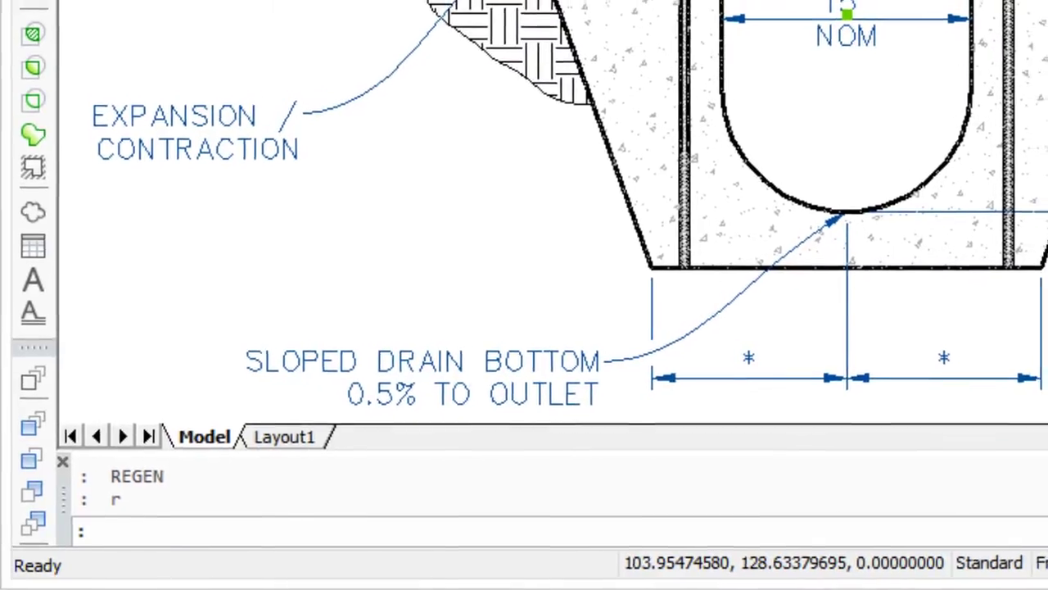
type("layer")
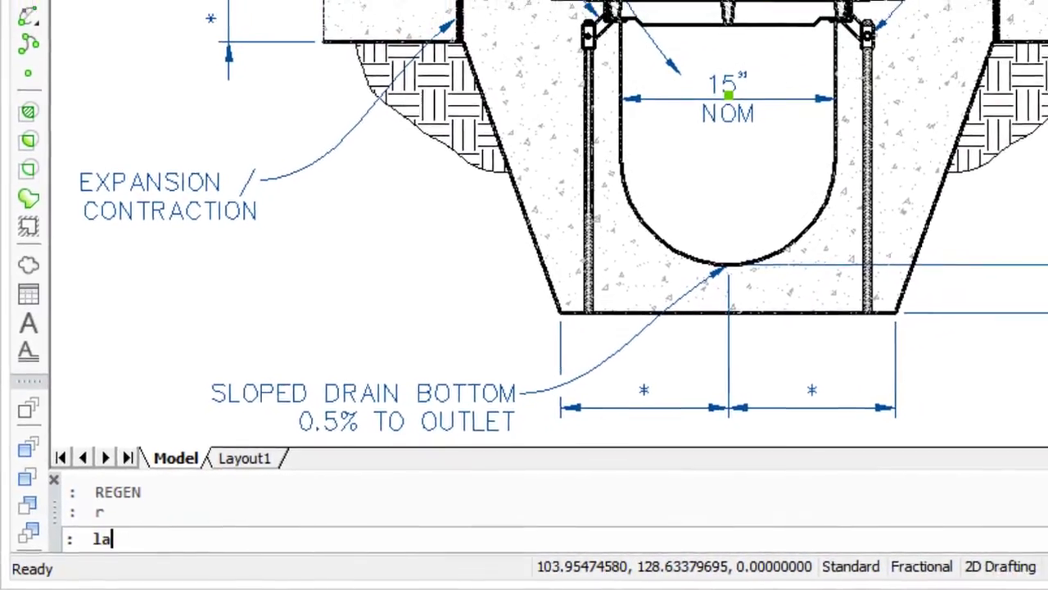
key("Return")
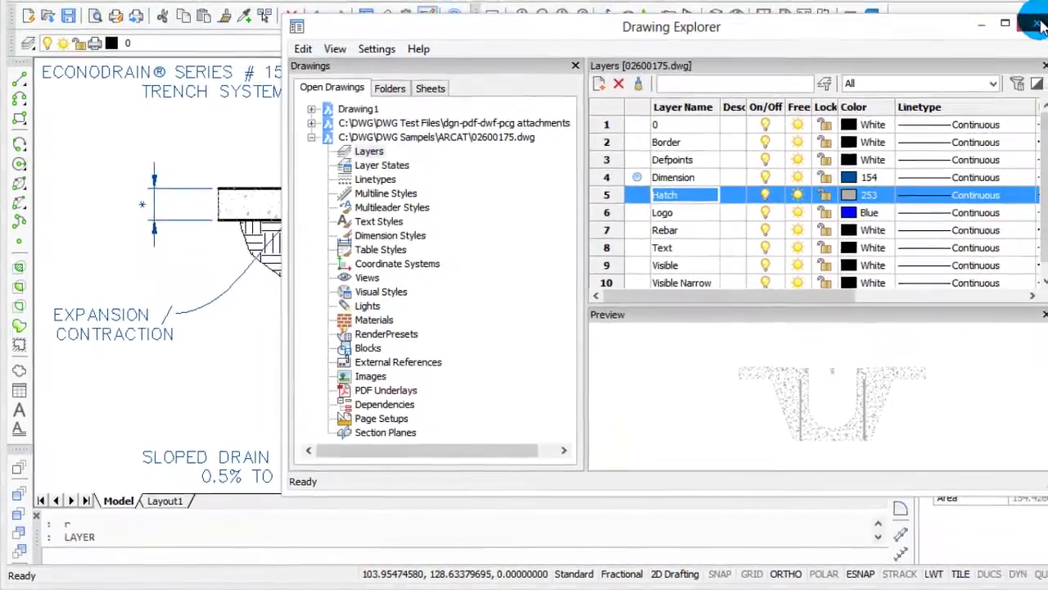
left_click(1025, 28)
Review the linetypes of 02600175.dwg in the Drawing Explorer and close it
type("linet")
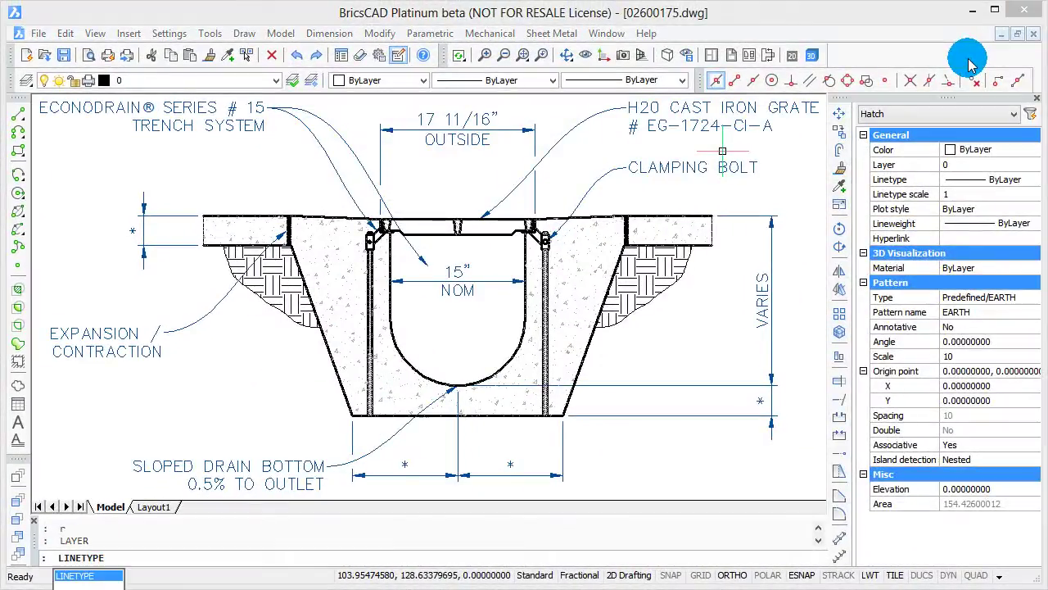
key("Return")
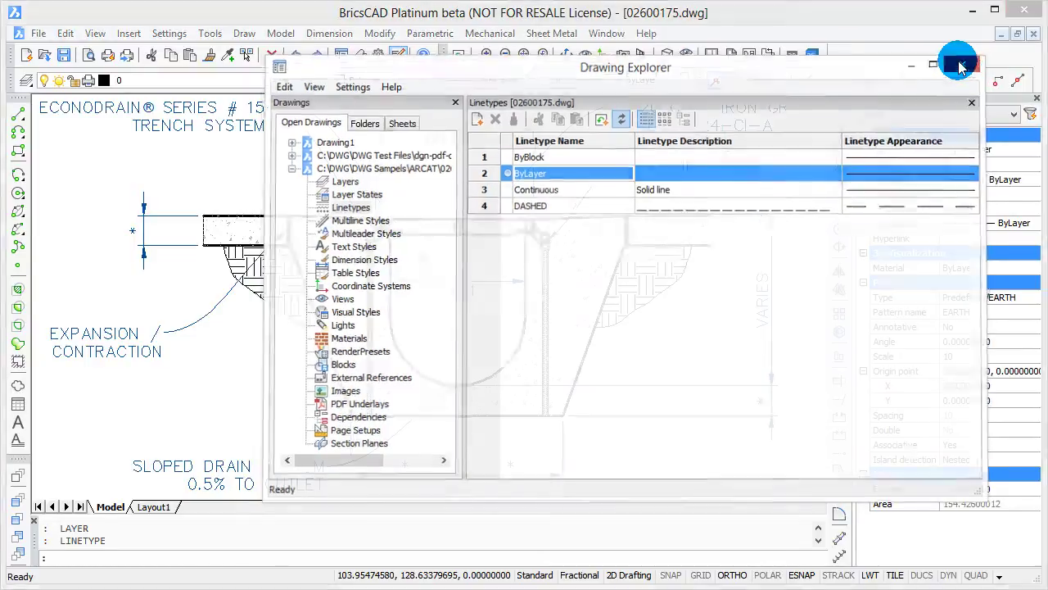
left_click(963, 63)
Open the dimension styles of 02600175.dwg and expand the Fractional style
type("dimsty")
key("Return")
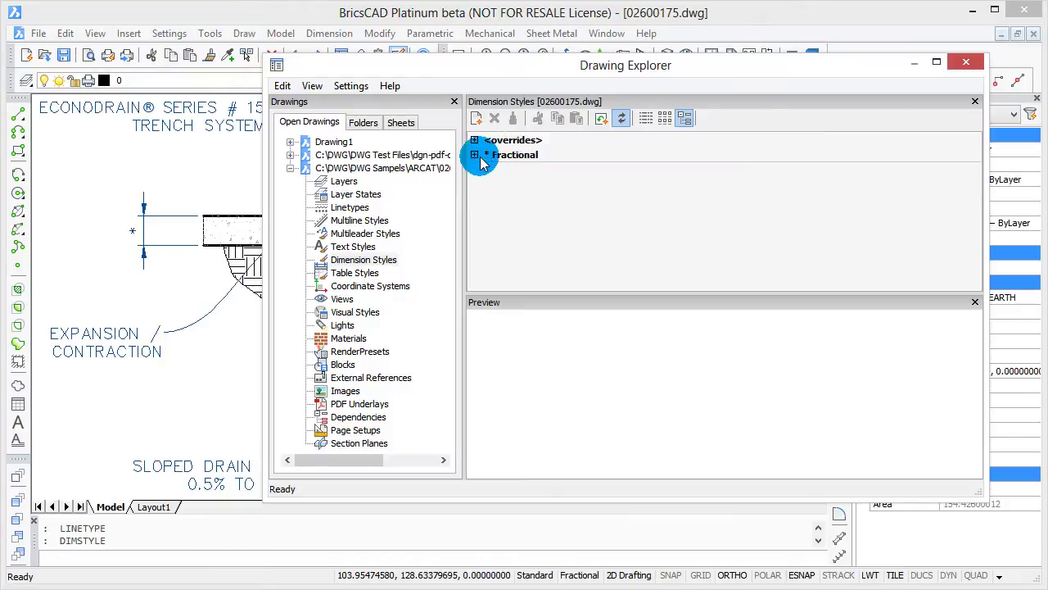
left_click(475, 156)
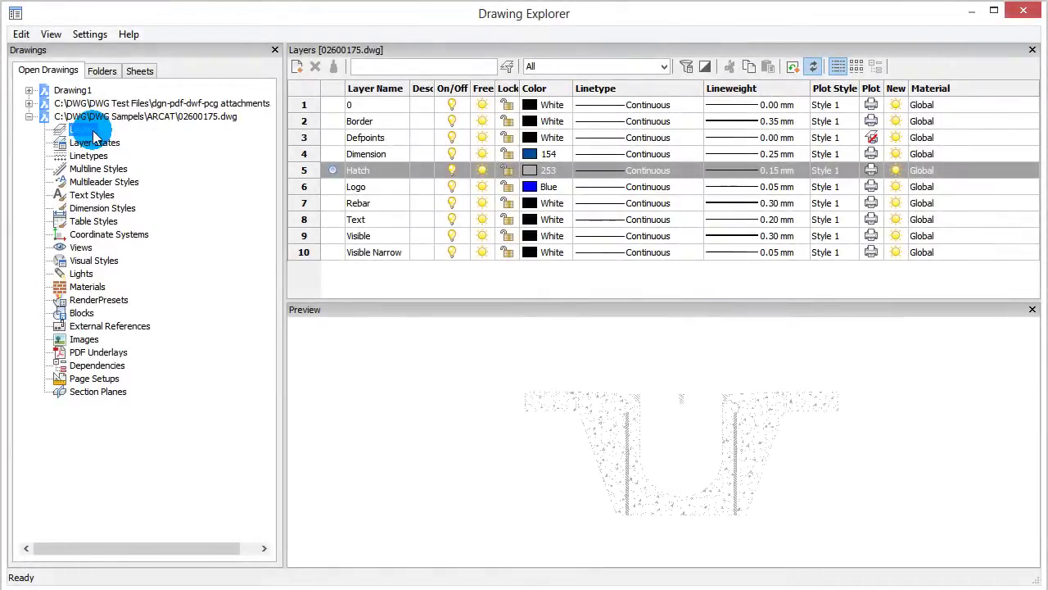
Make the Dimension layer and the ByLayer linetype current in 02600175.dwg
left_click(334, 159)
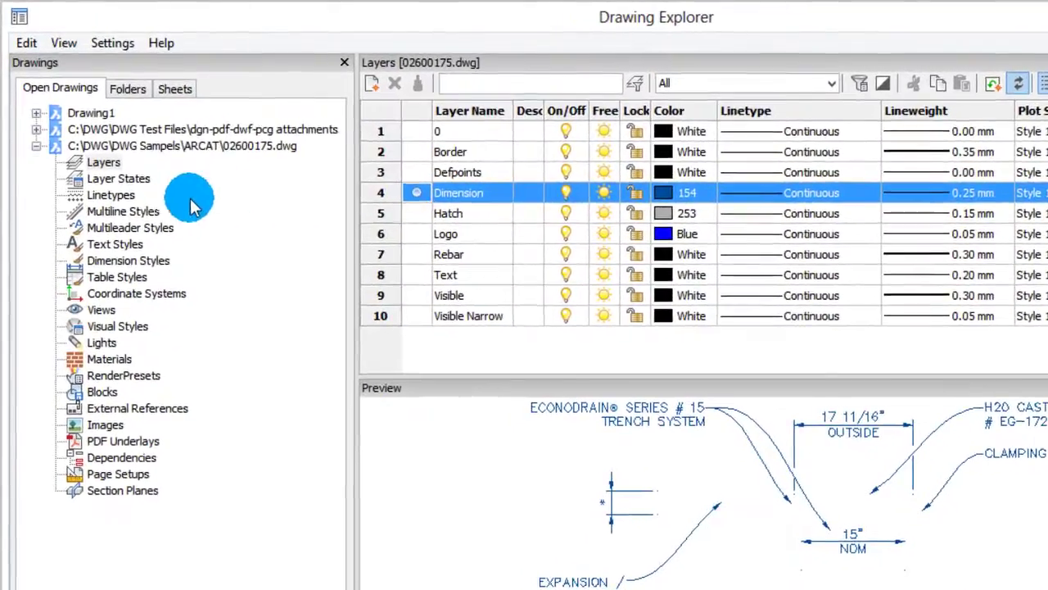
left_click(131, 196)
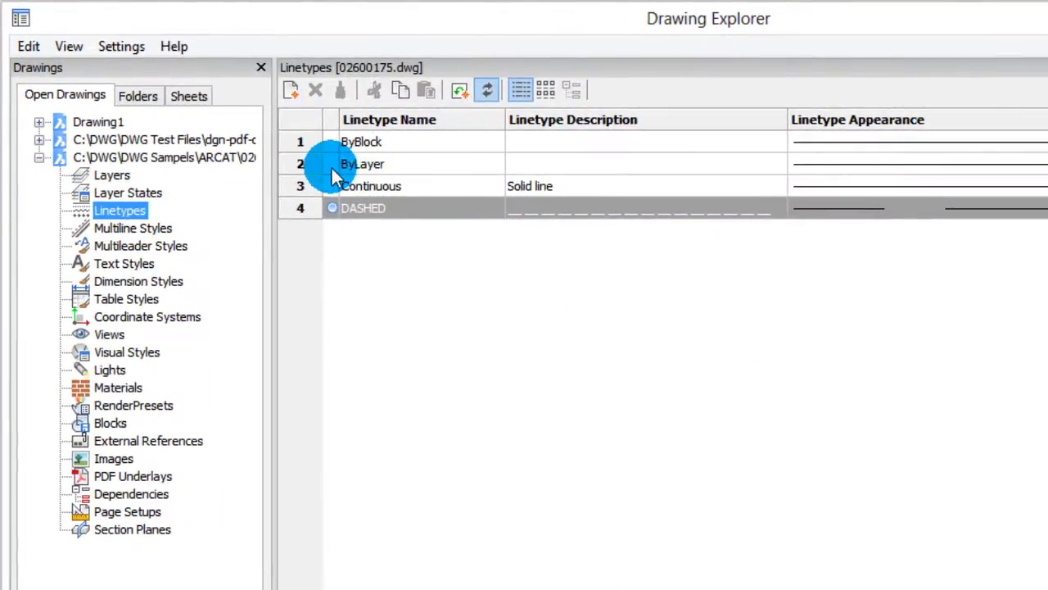
left_click(331, 164)
Select the Standard style among the text styles of 02600175.dwg
left_click(154, 264)
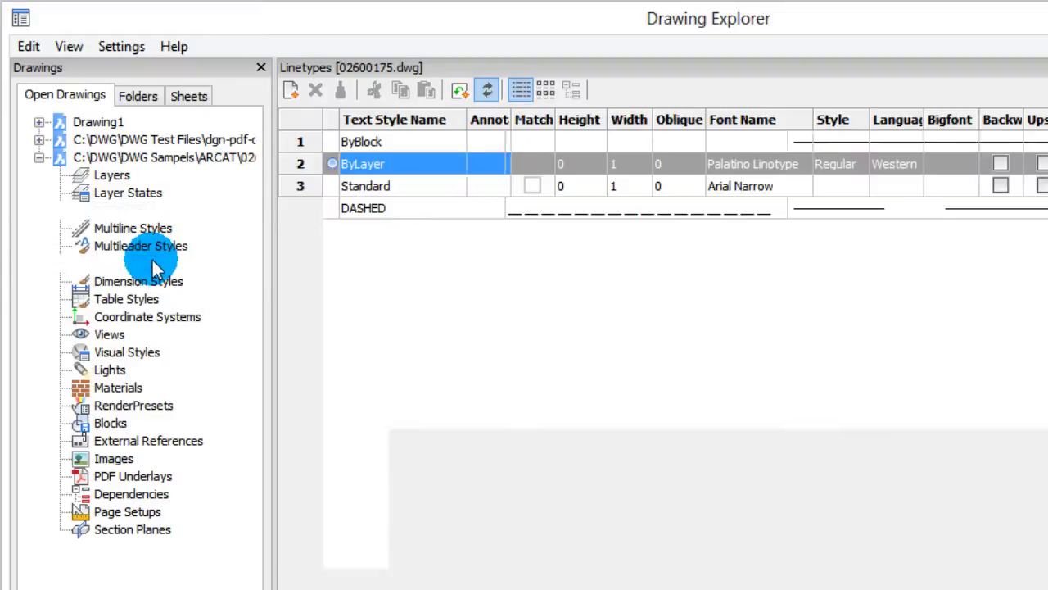
left_click(341, 187)
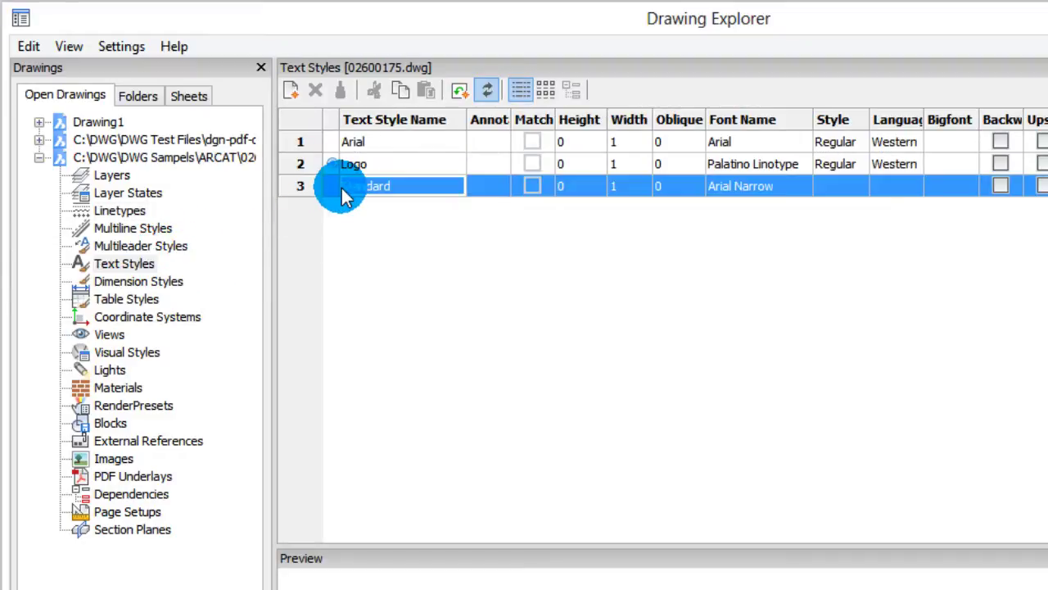
left_click(164, 232)
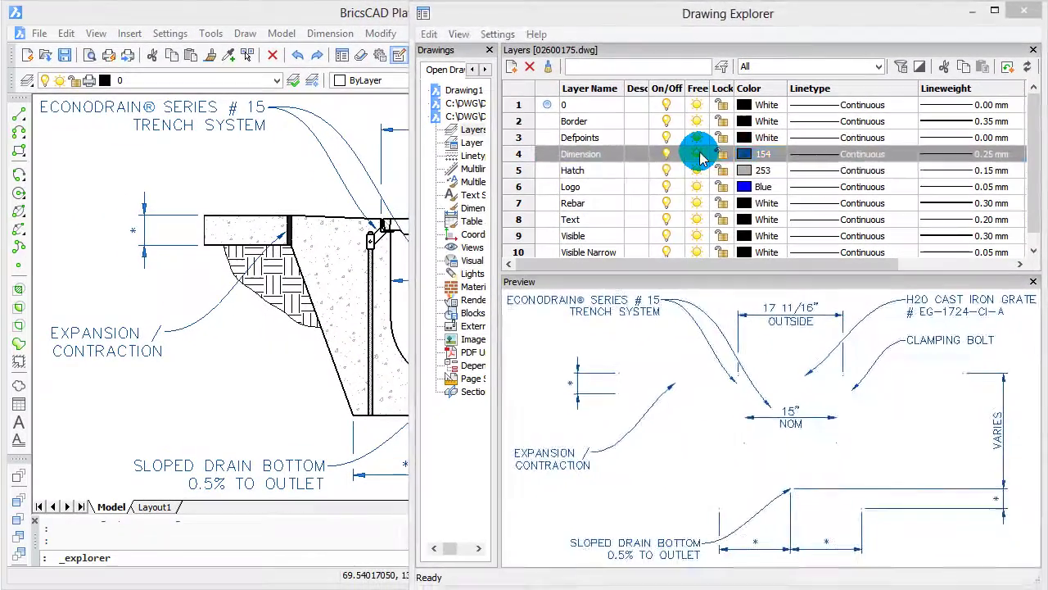
Freeze and thaw the Dimension and Hatch layers to check the drawing without them
left_click(698, 156)
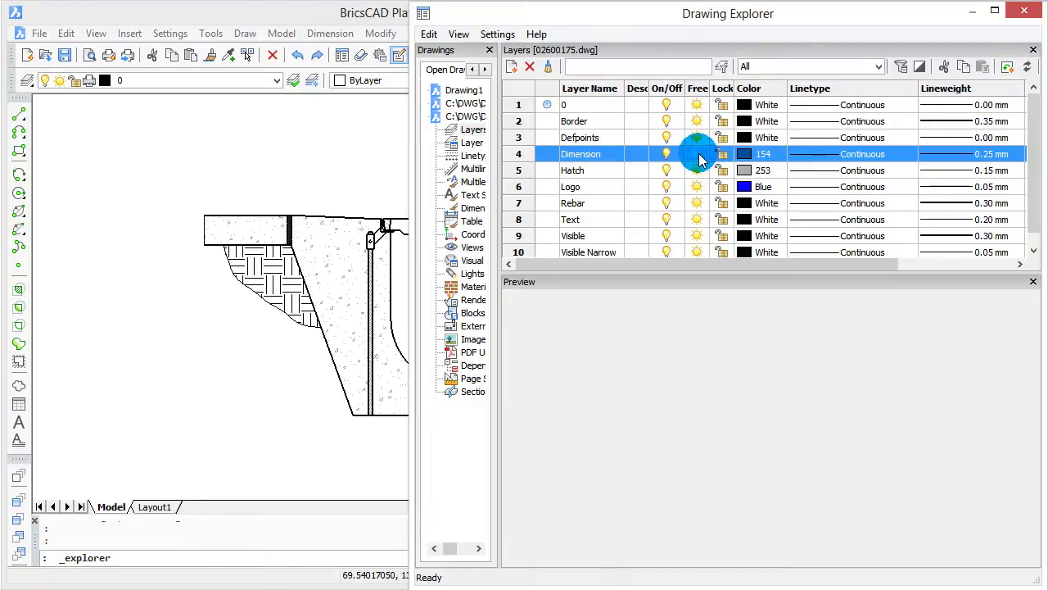
left_click(1007, 67)
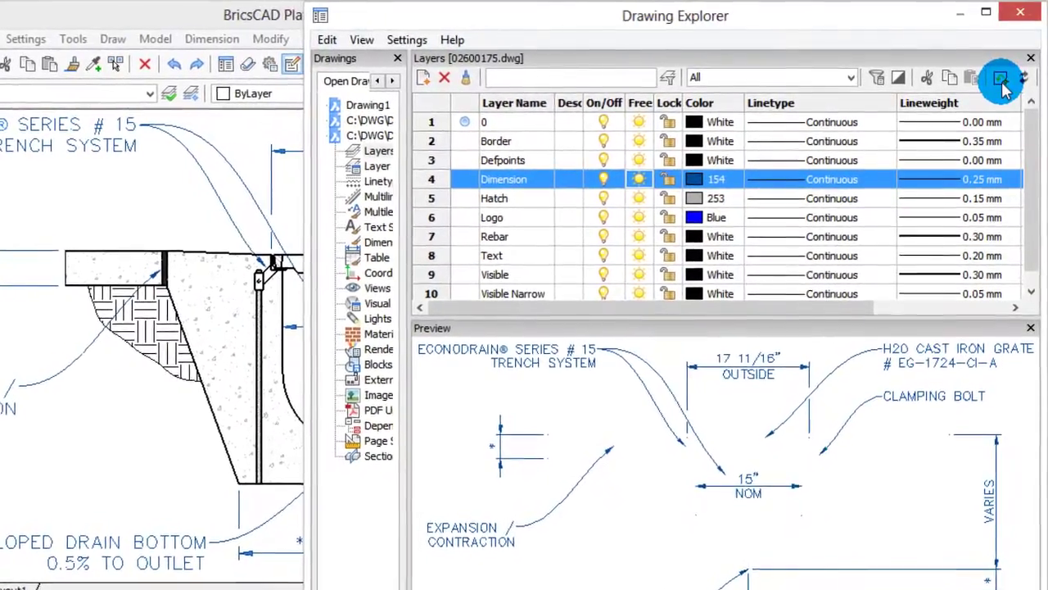
left_click(621, 186)
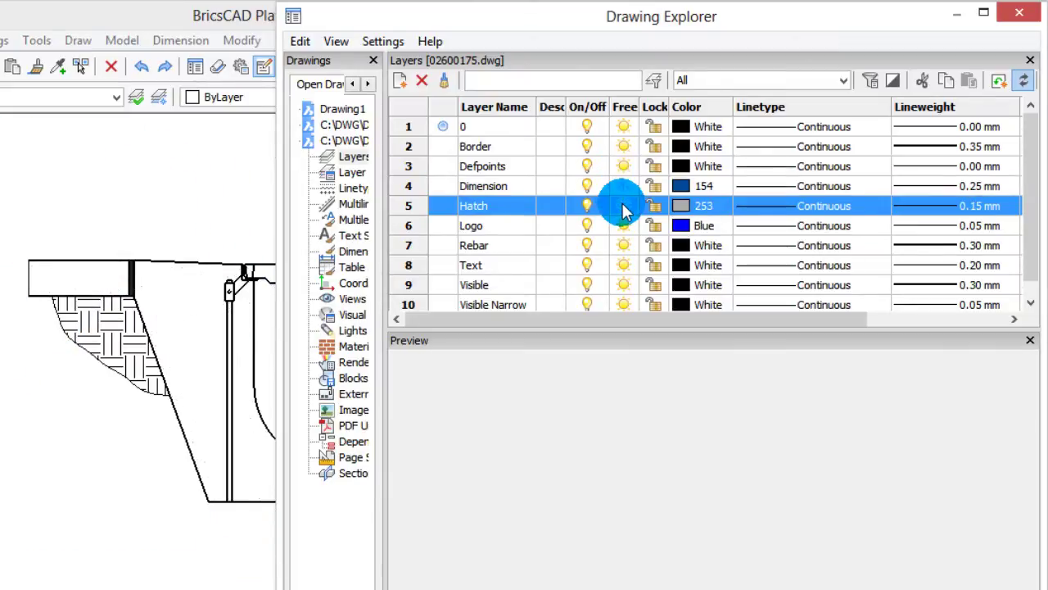
left_click(624, 206)
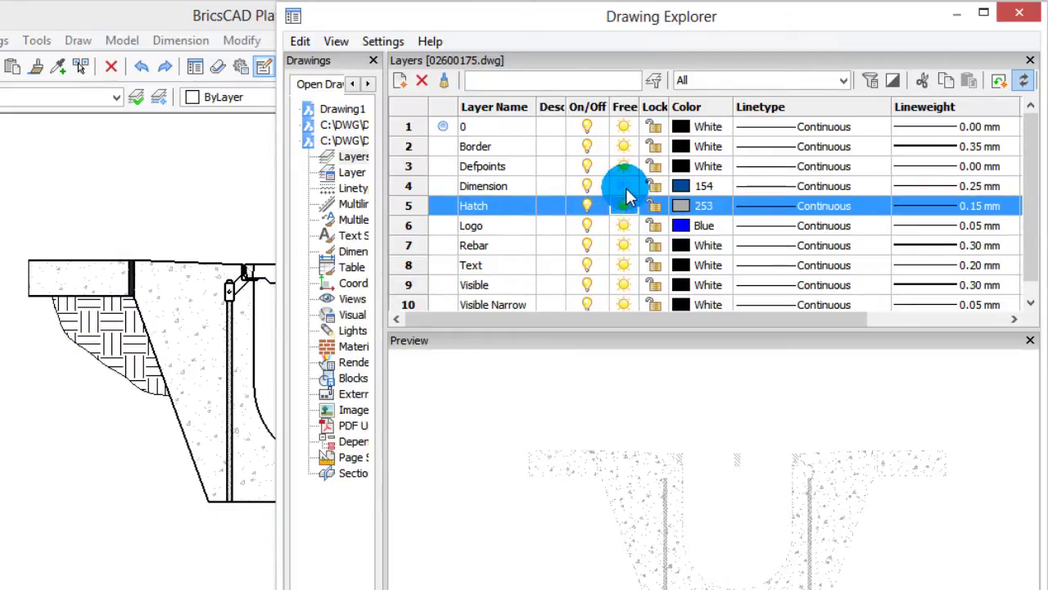
left_click(624, 187)
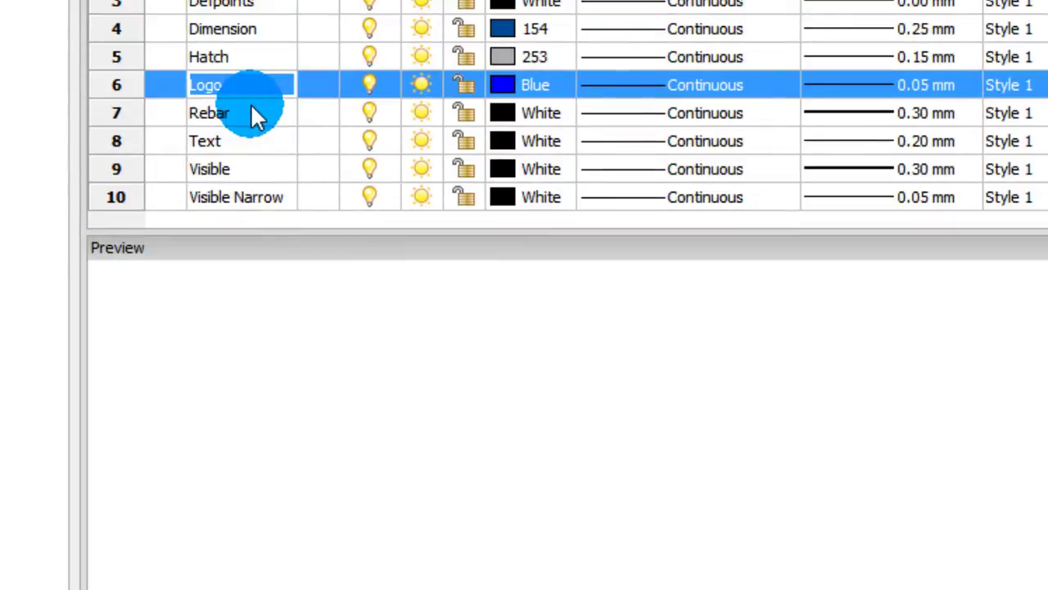
Preview the contents of the Rebar, Text, Visible, Visible Narrow and Border layers
left_click(257, 117)
left_click(238, 142)
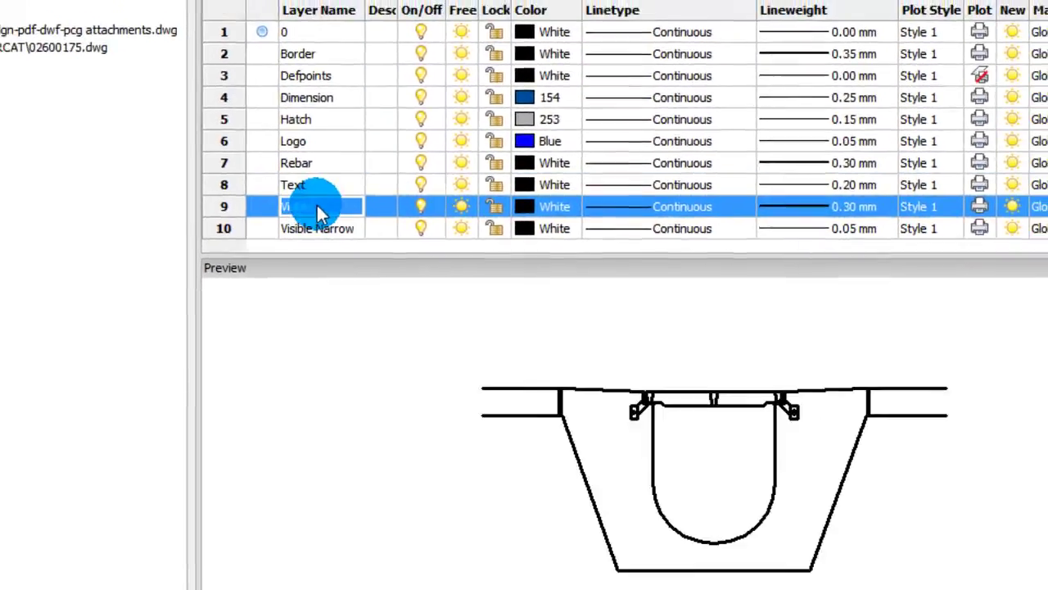
left_click(319, 229)
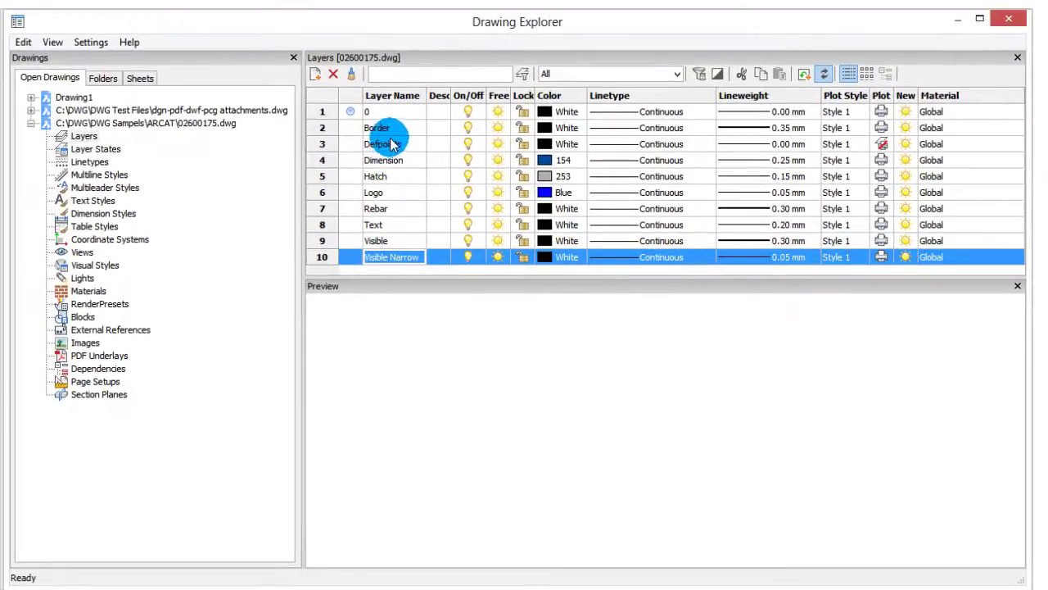
left_click(387, 131)
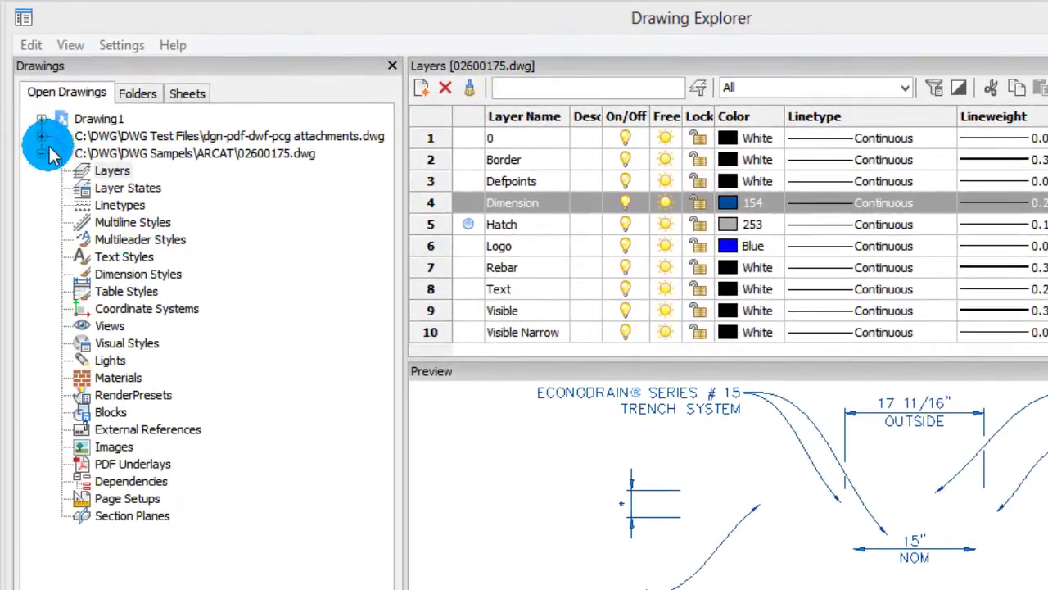
Copy the Dimension layer from 02600175.dwg into dgn-pdf-dwf-pcg attachments.dwg and delete the copied layer
left_click(42, 138)
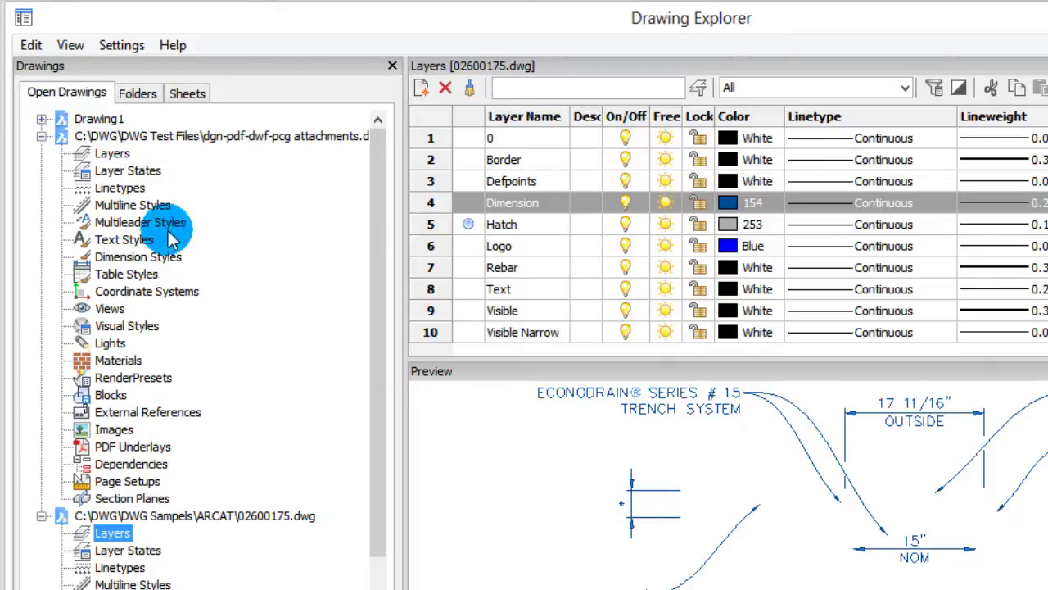
left_click(509, 205)
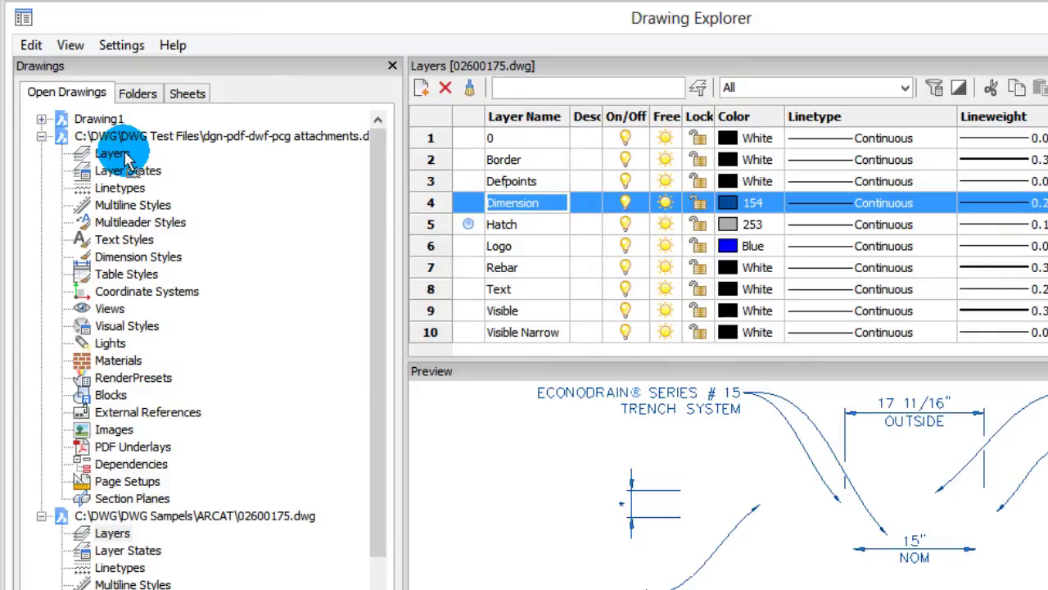
left_click_drag(127, 159, 127, 160)
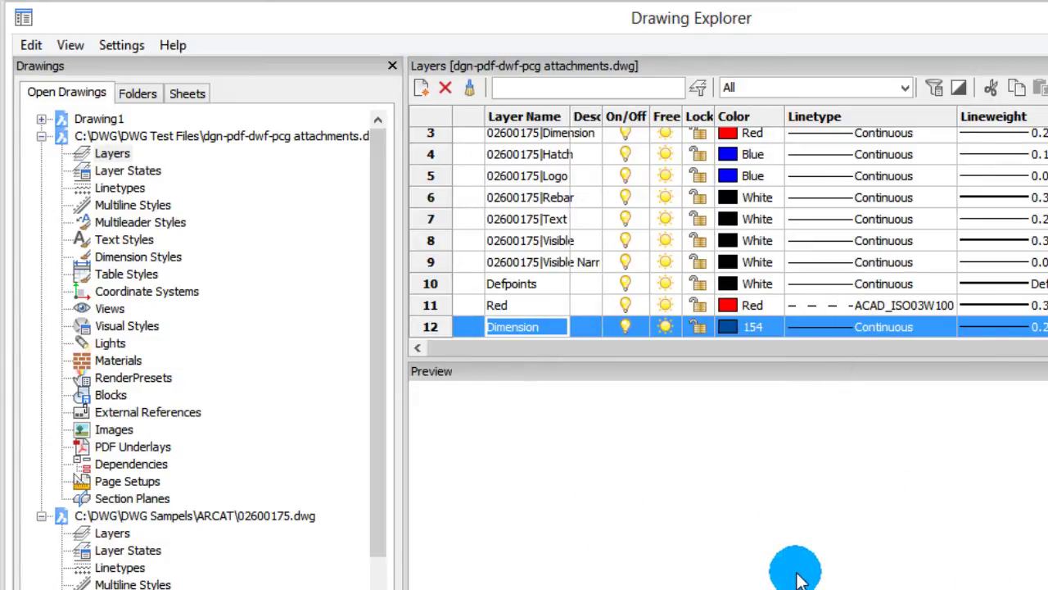
left_click(445, 91)
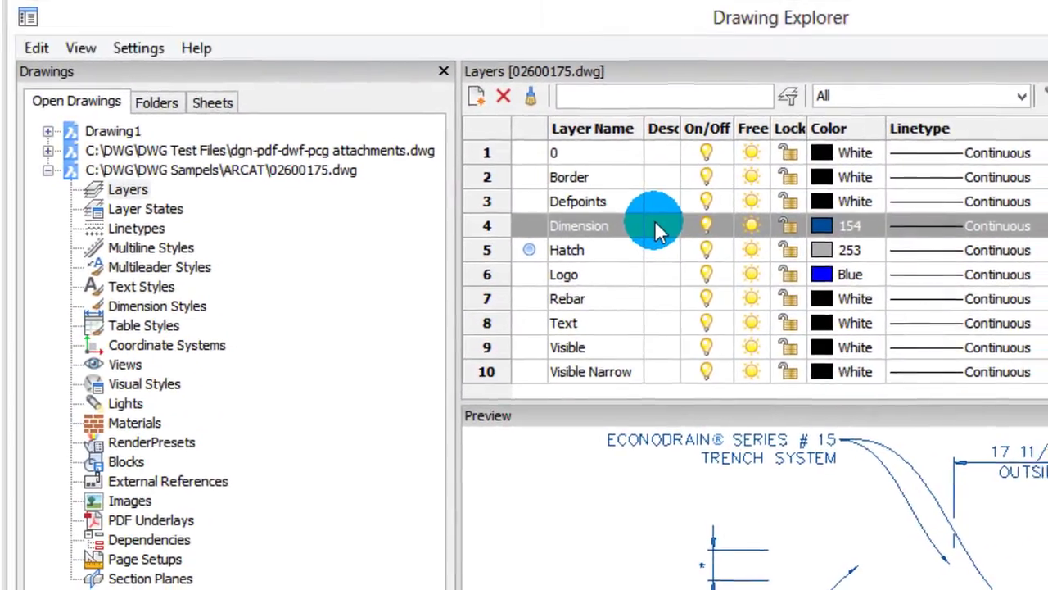
Look at the target layers offered for merging the Dimension layer, without merging it
right_click(665, 228)
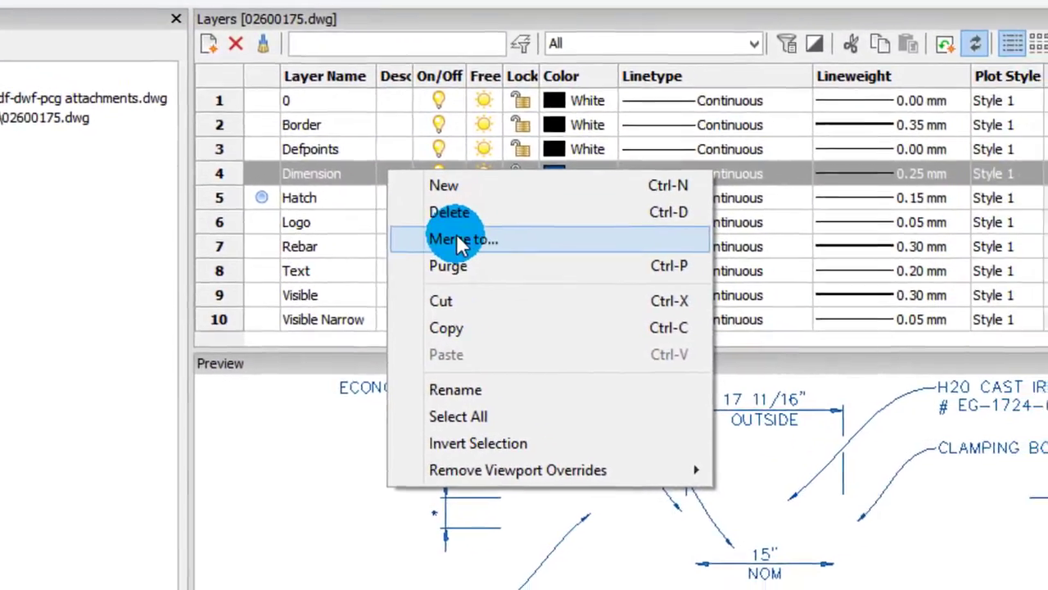
left_click(591, 264)
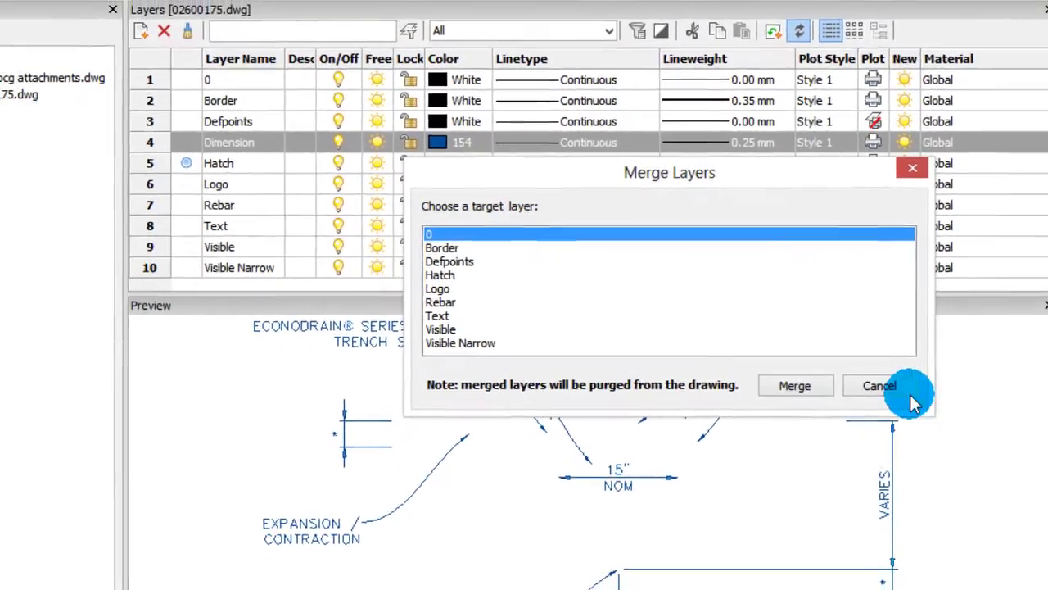
left_click(908, 393)
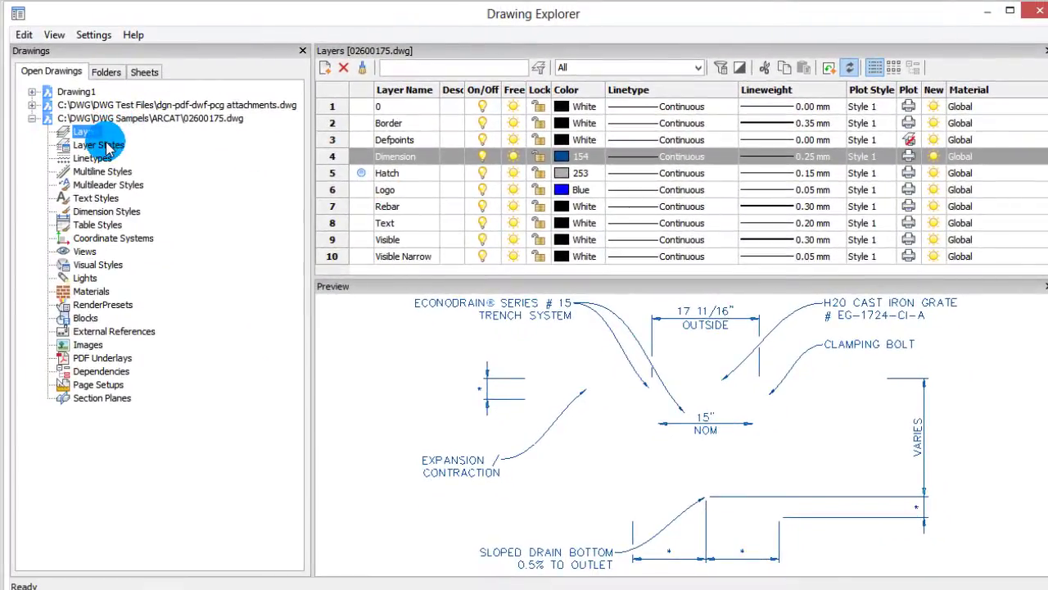
Try to export the layer state NewLayerState1 of 02600175.dwg as a Layer State File (*.las)
left_click(106, 148)
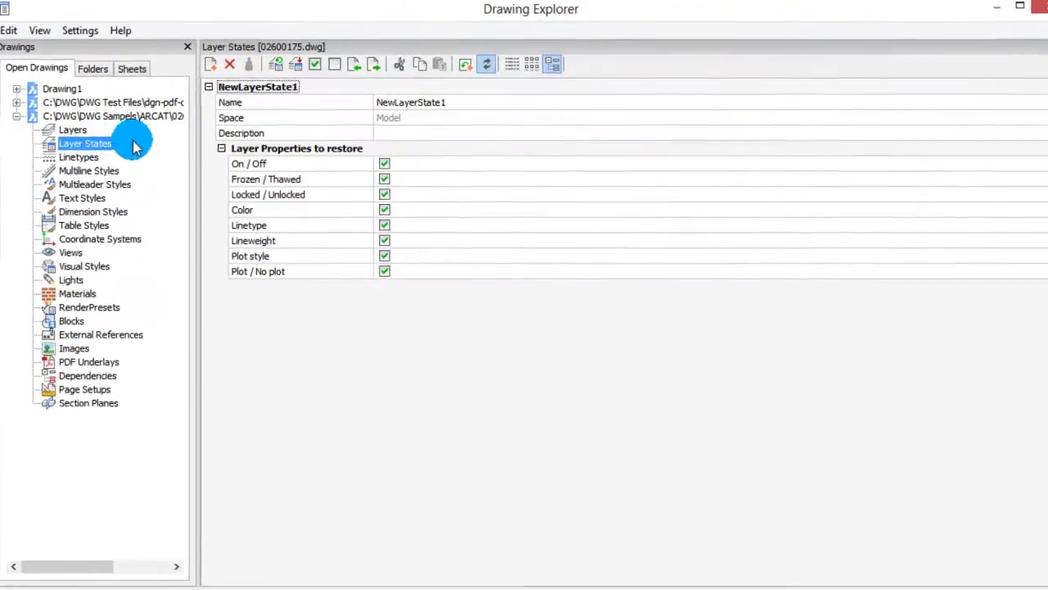
right_click(283, 170)
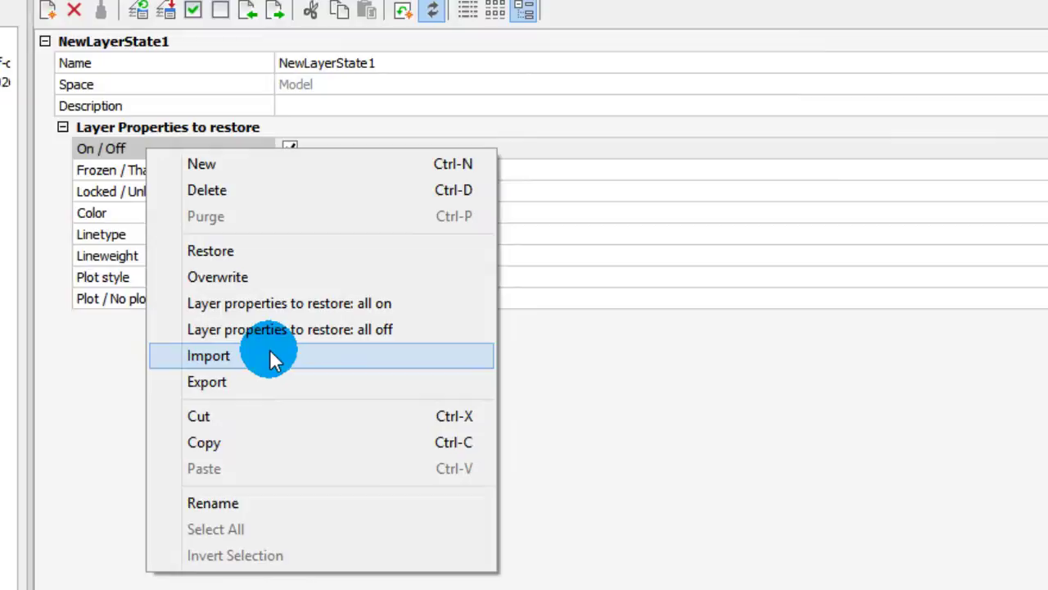
left_click(271, 377)
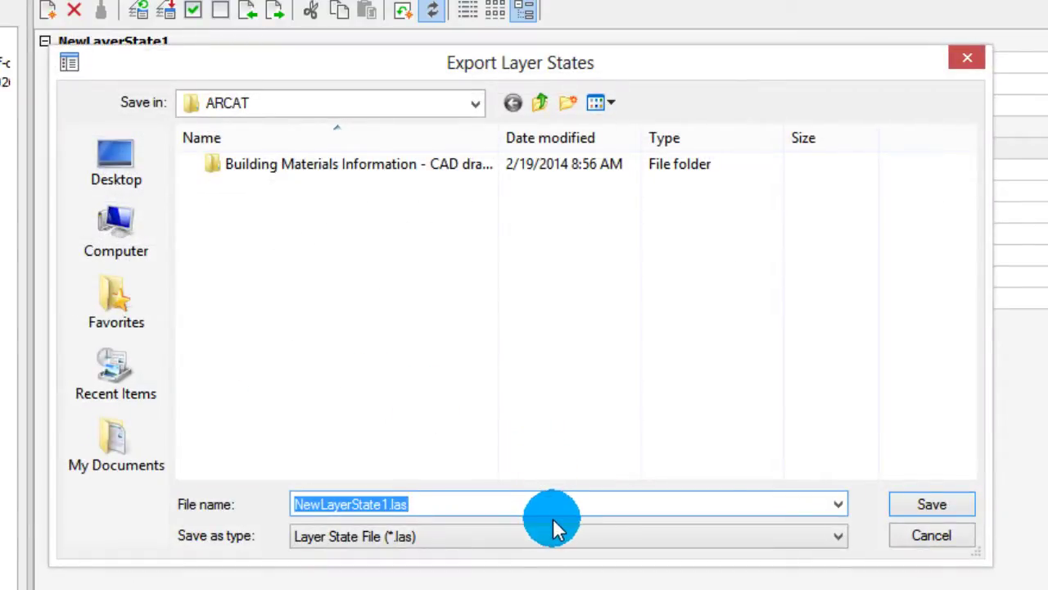
left_click(460, 538)
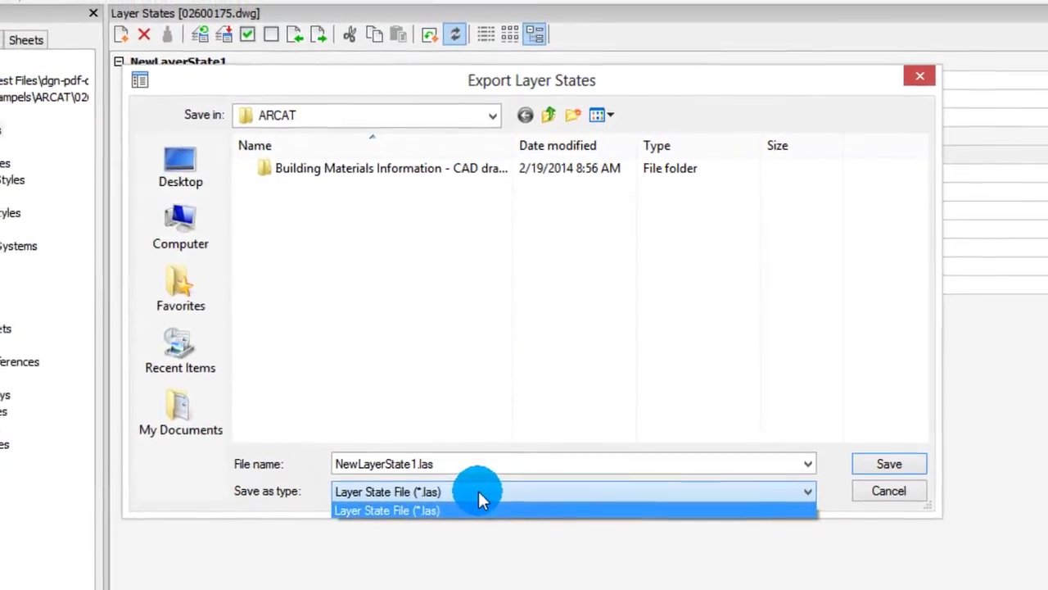
left_click(887, 492)
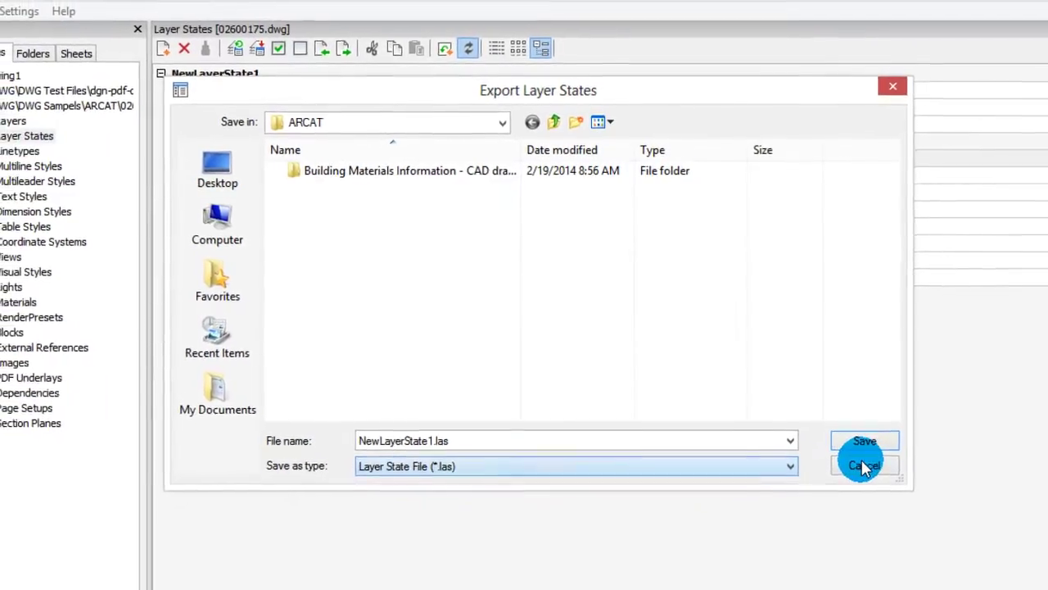
left_click(863, 442)
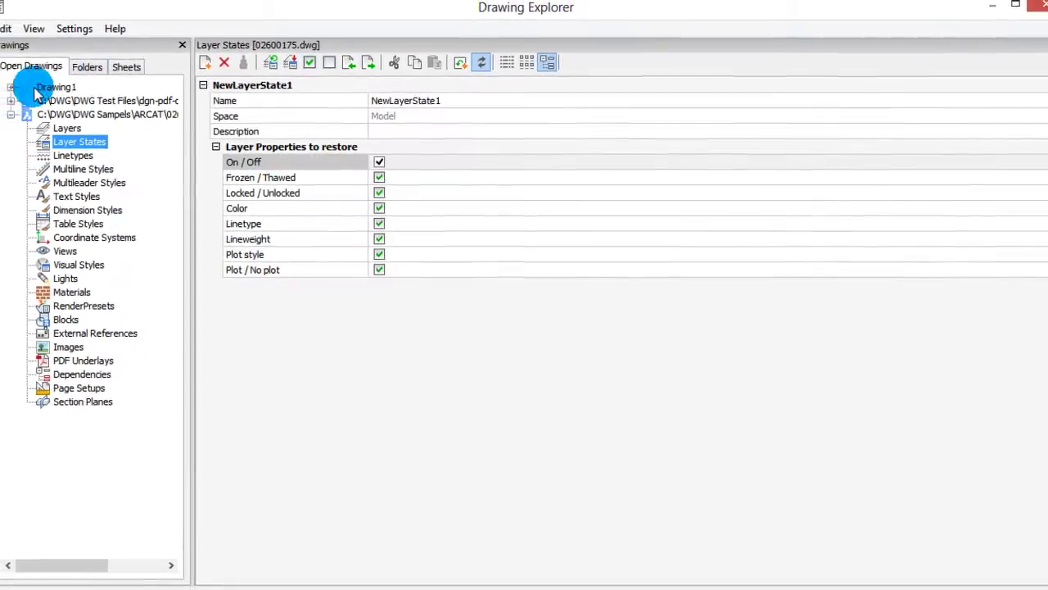
Show the PDF underlays attached to dgn-pdf-dwf-pcg attachments.dwg
left_click(11, 100)
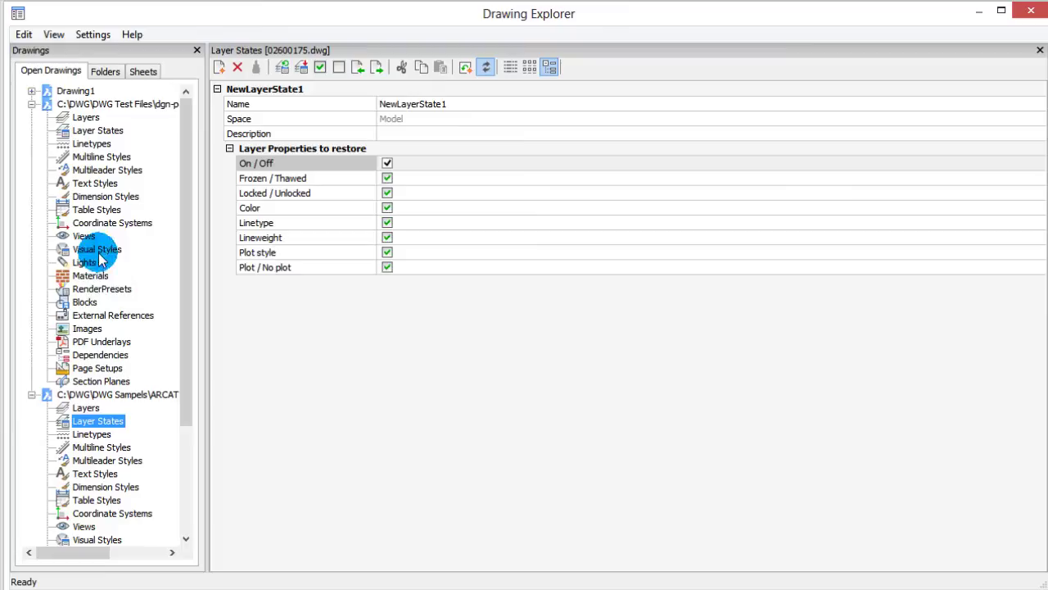
left_click(100, 342)
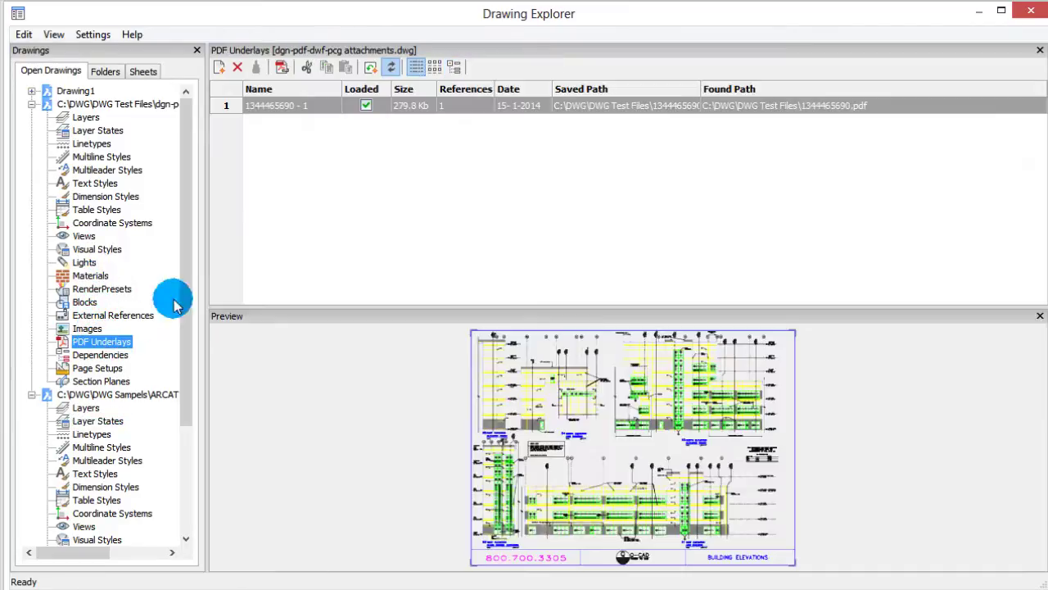
right_click(288, 112)
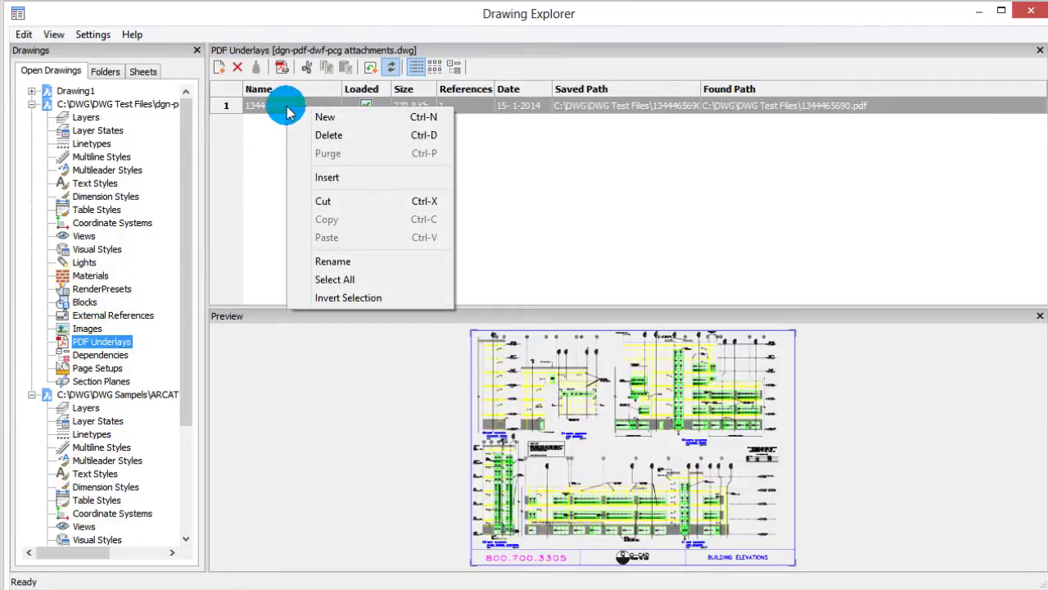
left_click(326, 176)
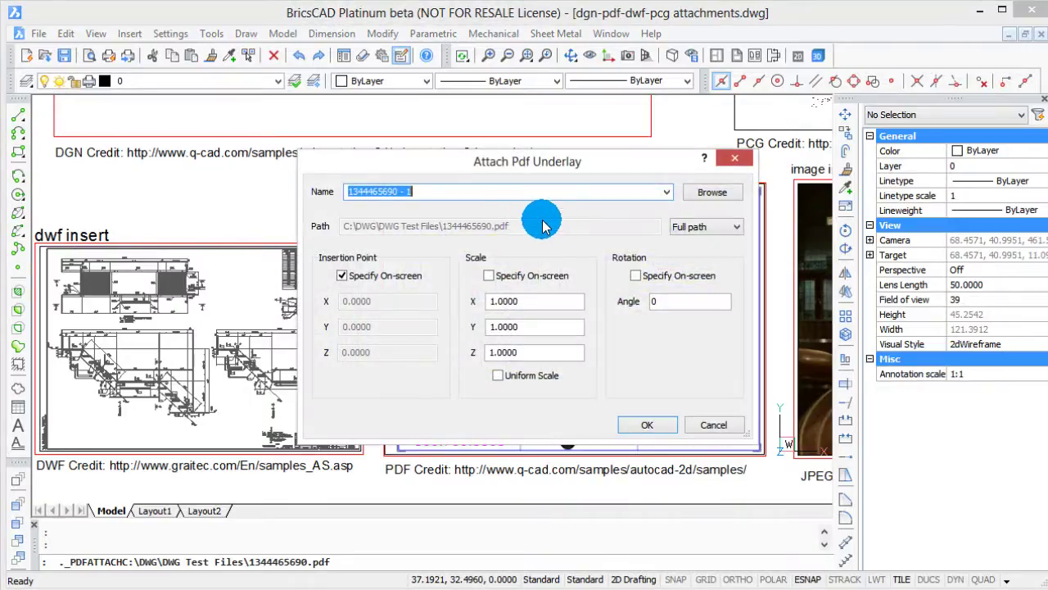
left_click(736, 156)
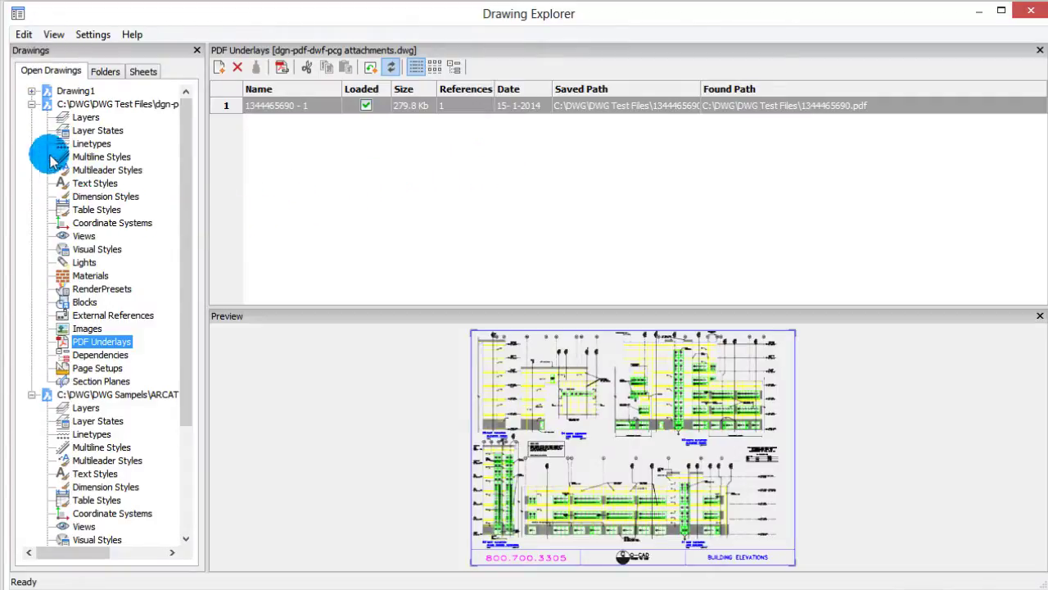
Show the blocks of 02600175.dwg and preview the block CSI-TB-2002
left_click(31, 105)
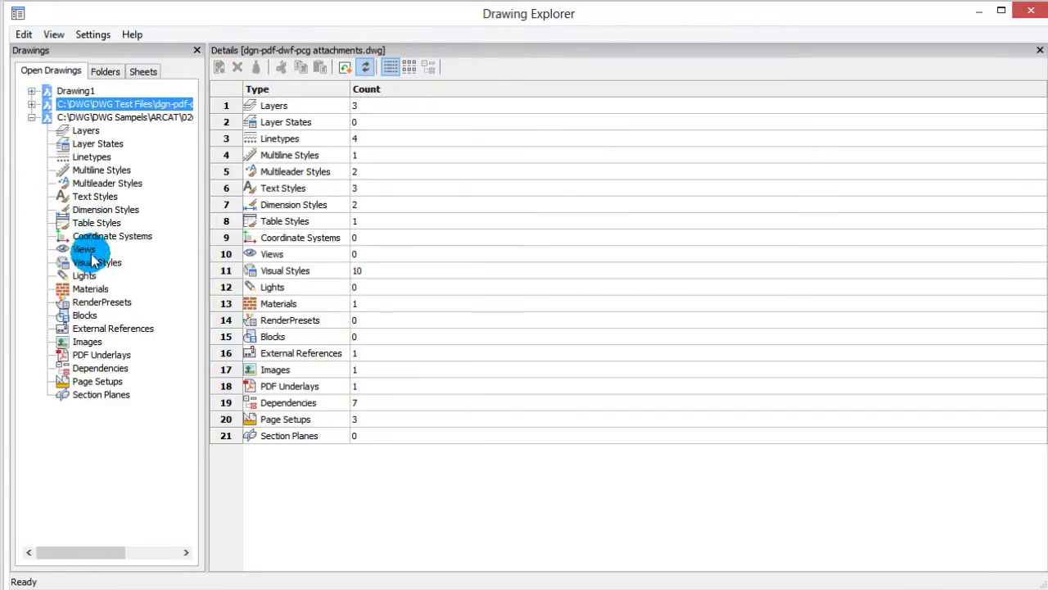
left_click(84, 315)
left_click(249, 133)
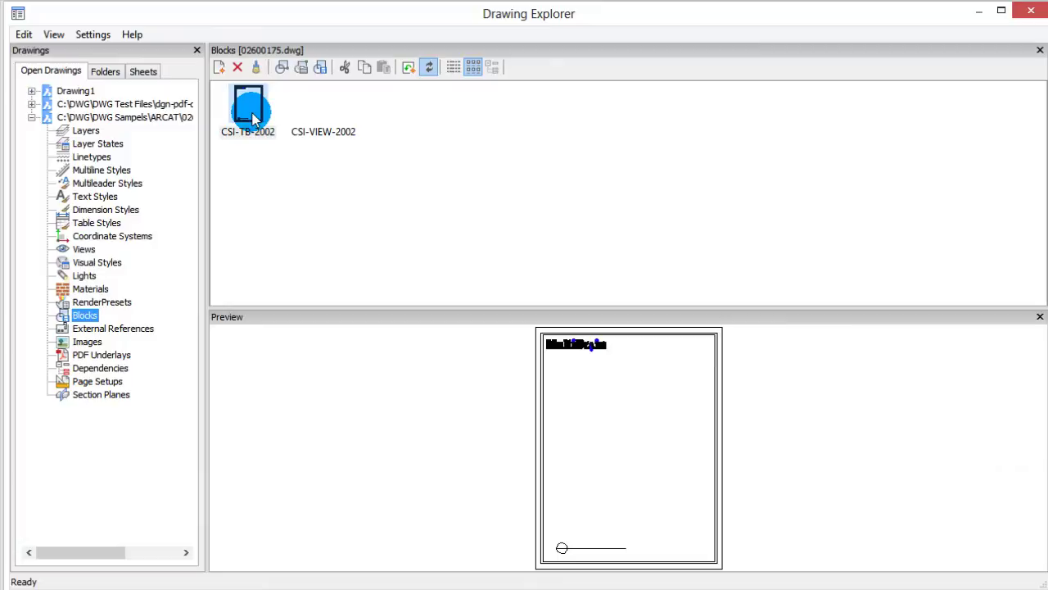
Try to insert the block CSI-TB-2002 into 02600175.dwg, cancelling before an insertion point is given
right_click(253, 118)
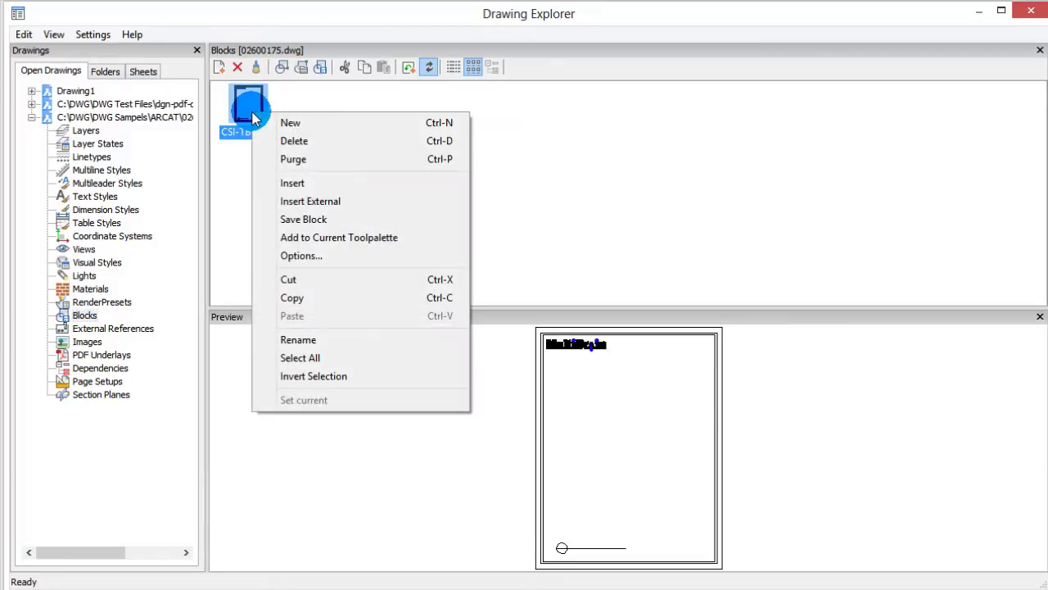
left_click(296, 185)
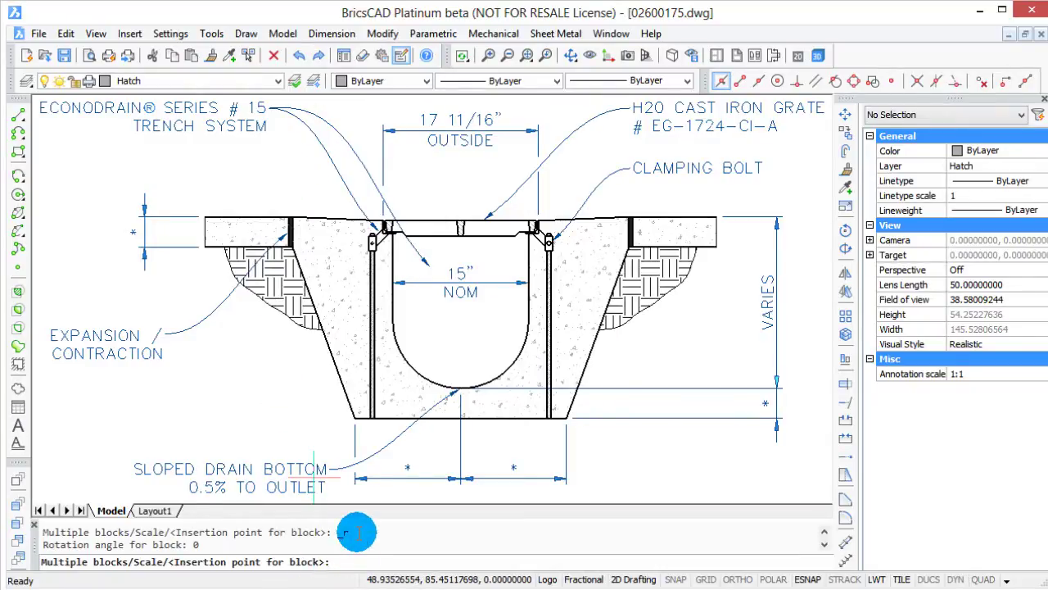
key("Escape")
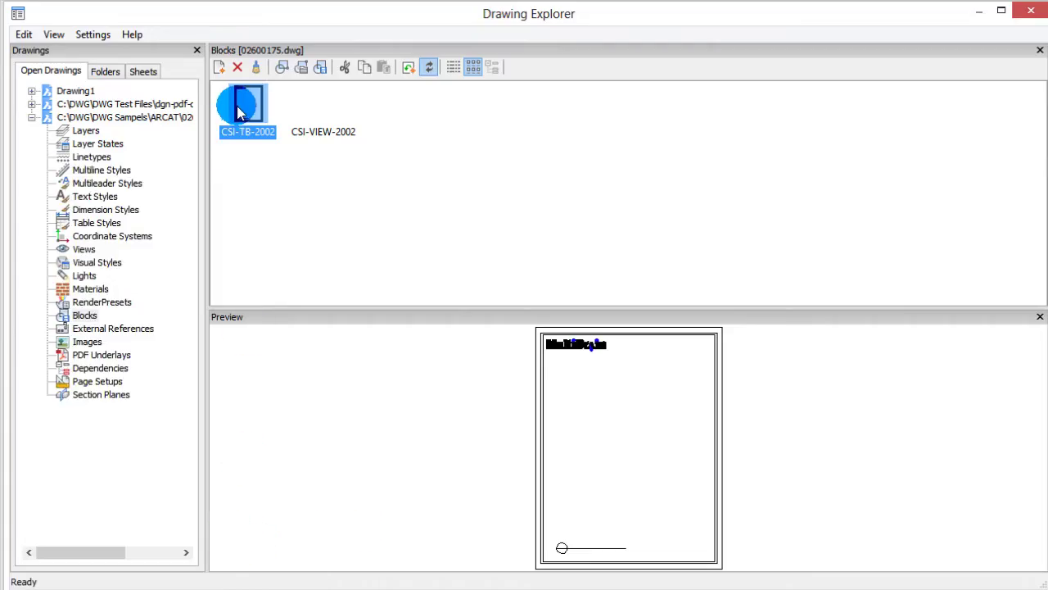
Look at the external insertion settings and the drawing file selection for CSI-TB-2002, without inserting anything
right_click(242, 113)
left_click(287, 196)
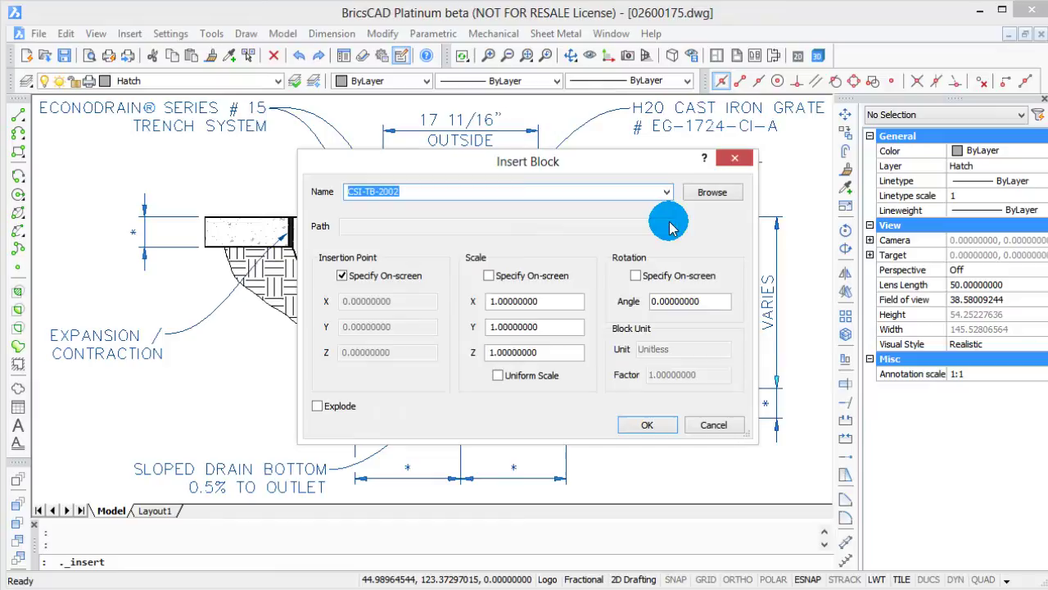
left_click(709, 196)
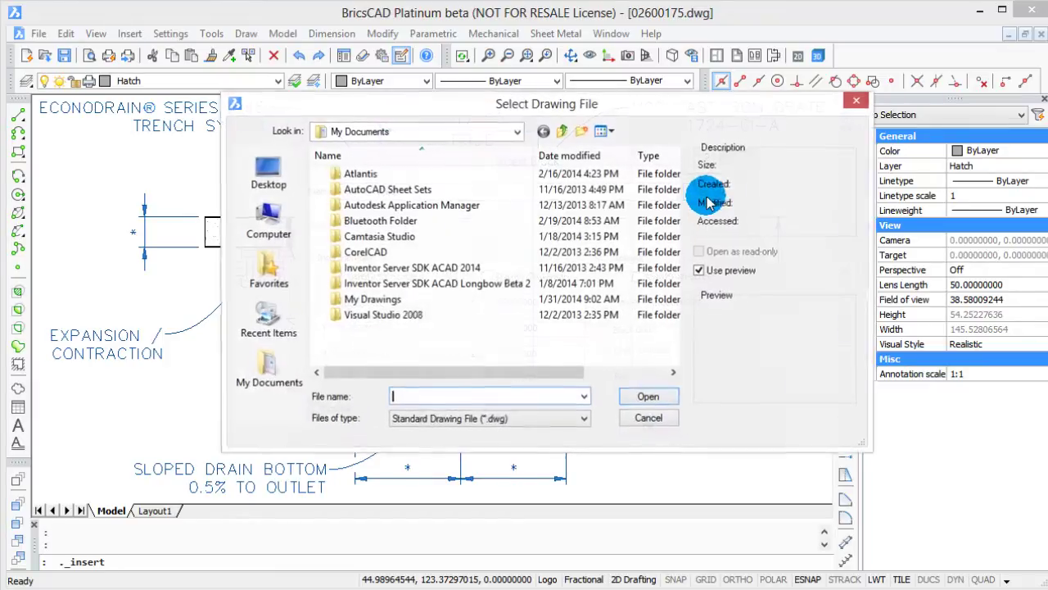
left_click(648, 419)
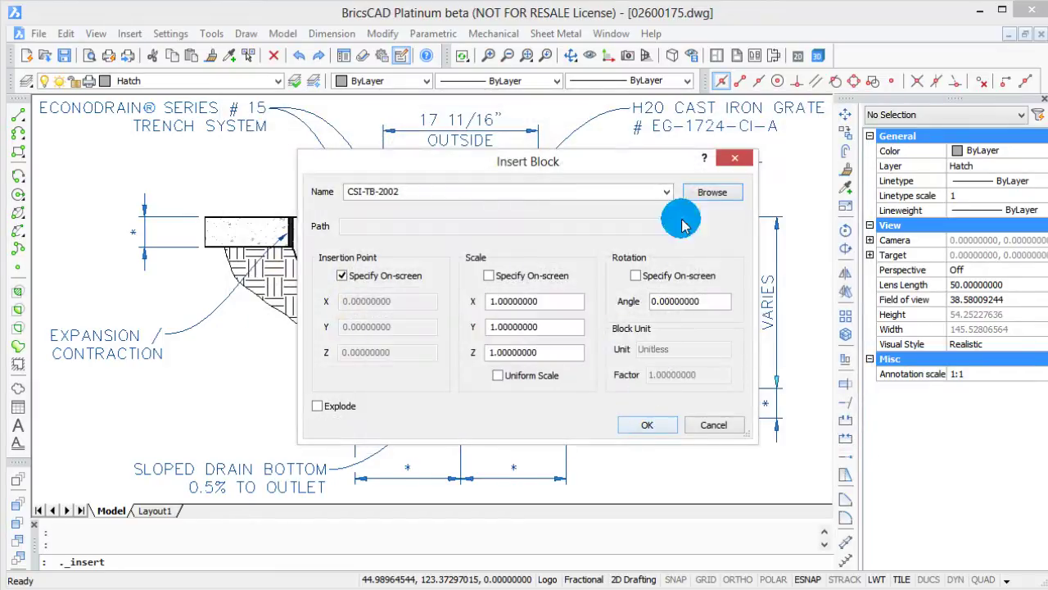
left_click(727, 160)
Start saving the block CSI-TB-2002 out of 02600175.dwg
right_click(250, 111)
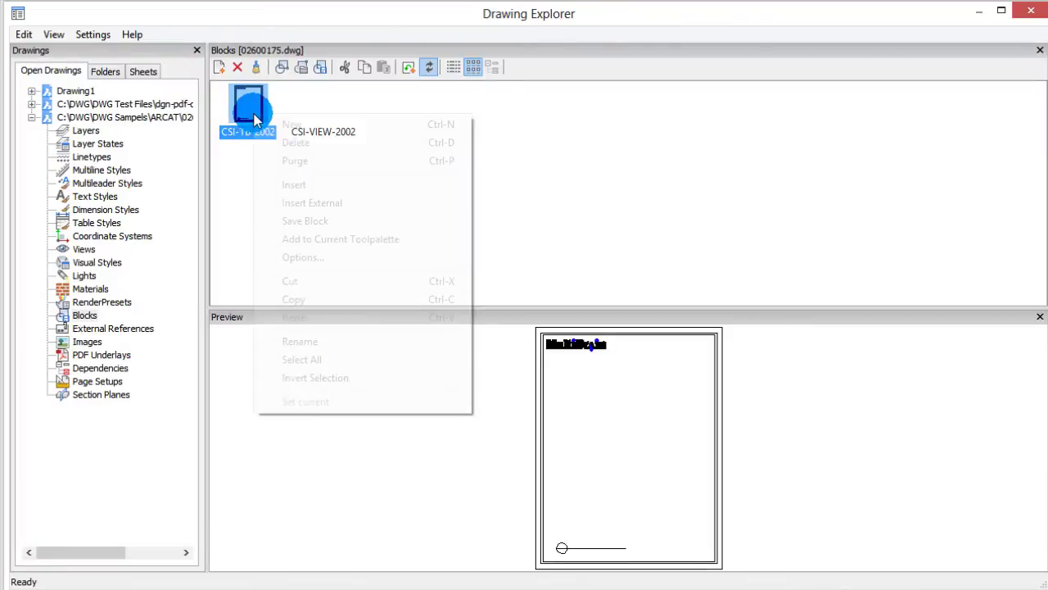
left_click(316, 223)
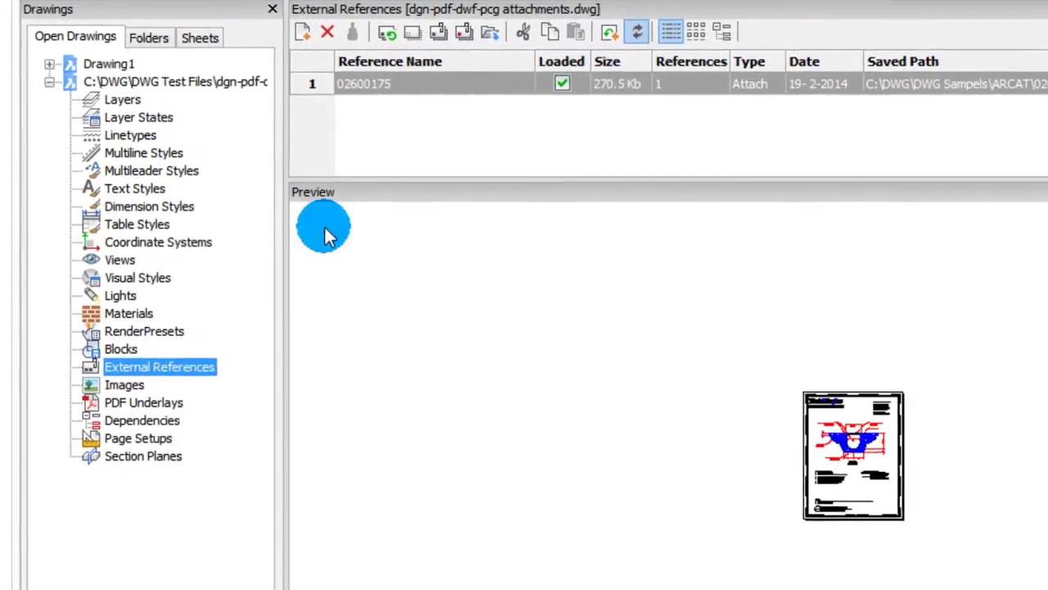
Open the externally referenced drawing 02600175 from the references of dgn-pdf-dwf-pcg attachments.dwg
right_click(397, 90)
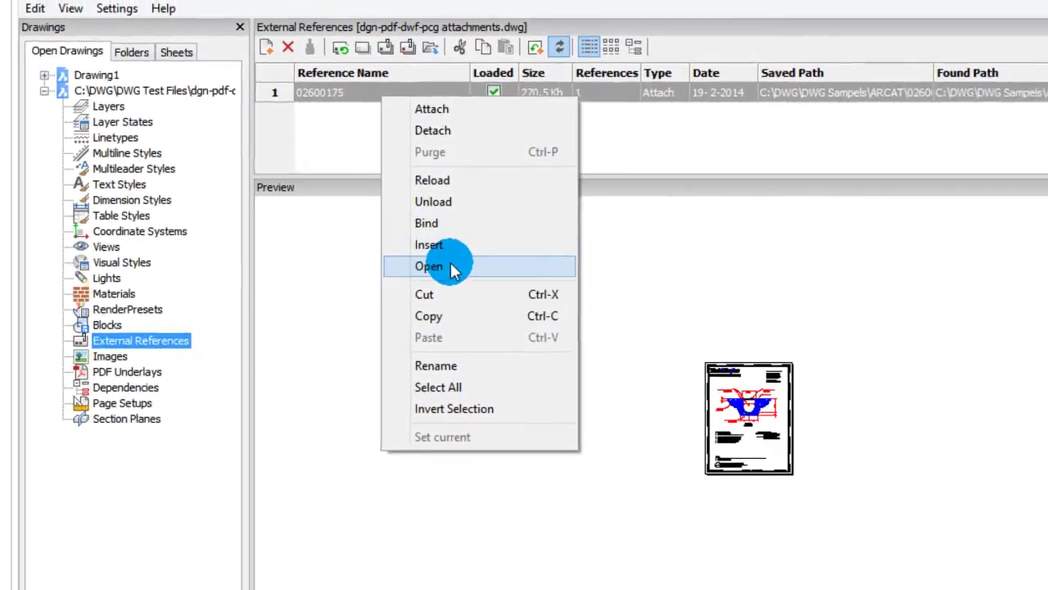
left_click(385, 253)
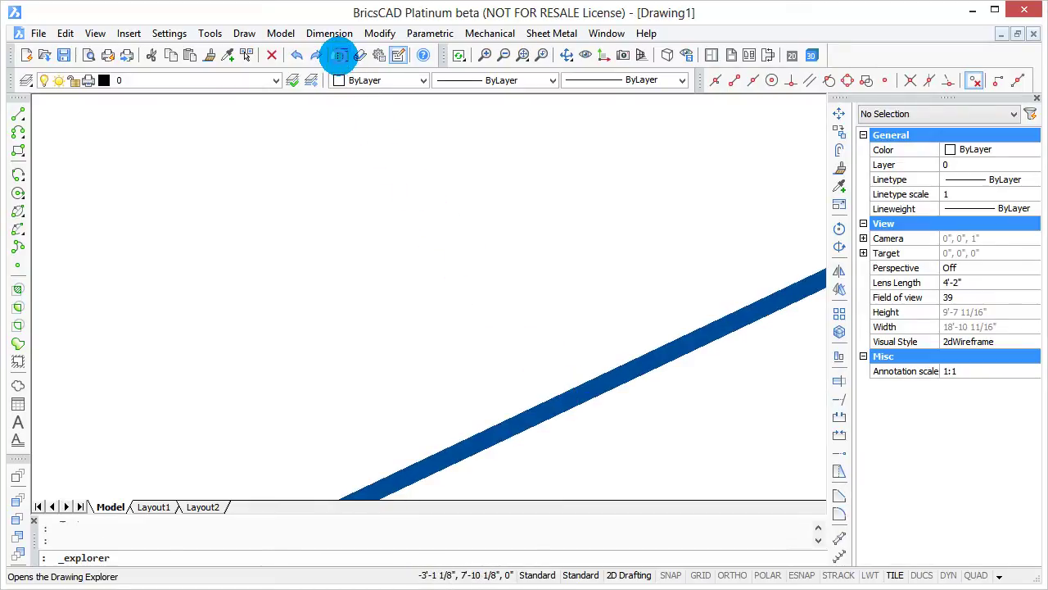
Enable the Align option for inserting blocks from the Drawing Explorer in Drawing1
right_click(434, 154)
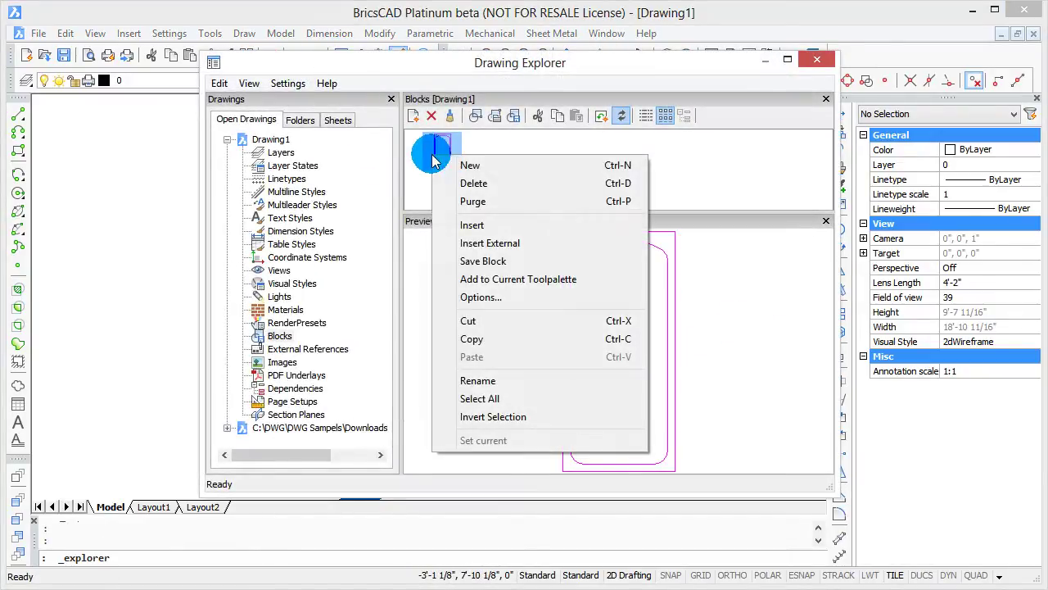
left_click(481, 298)
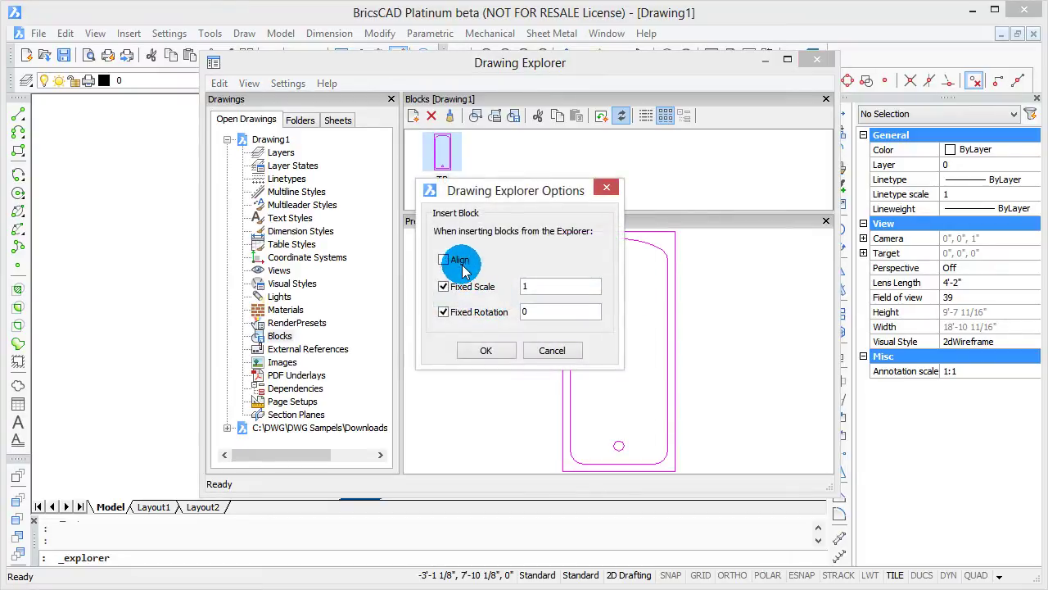
left_click(494, 351)
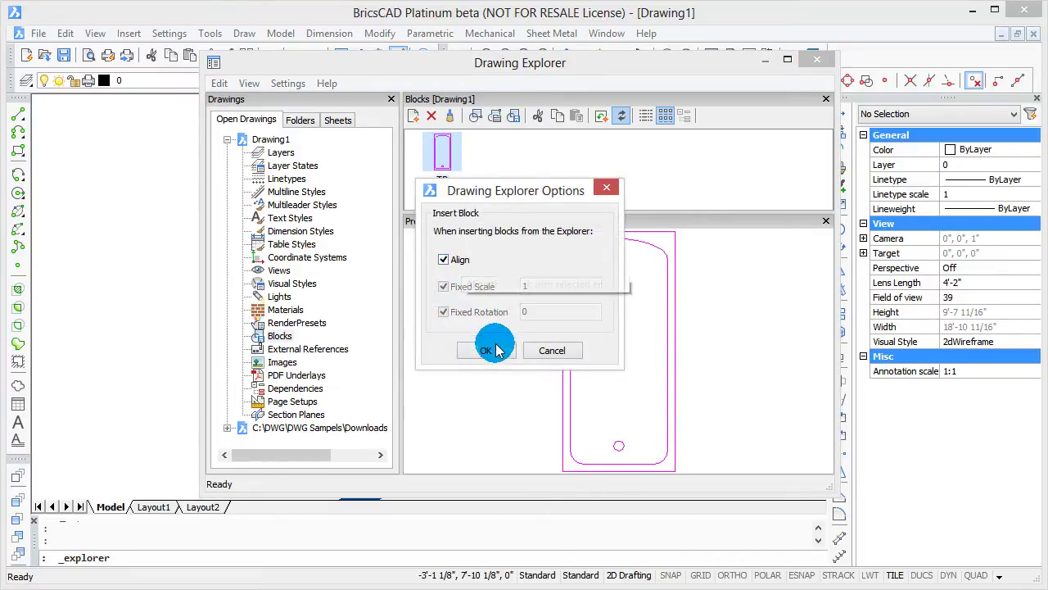
Insert the block TB on the upper edge of the sloping blue wall, aligned with it, and close the Drawing Explorer
right_click(450, 160)
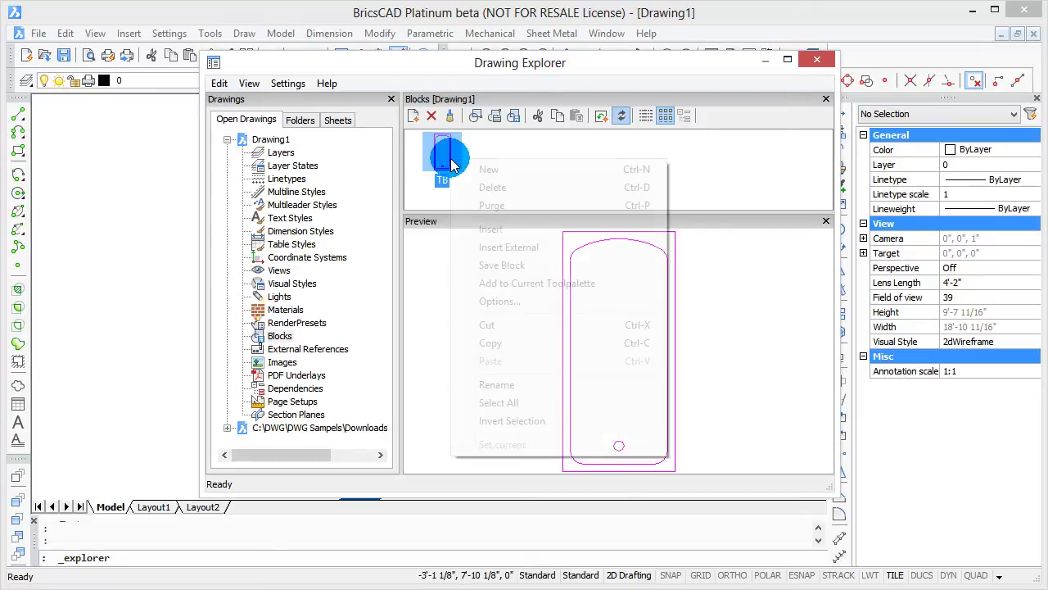
left_click(488, 228)
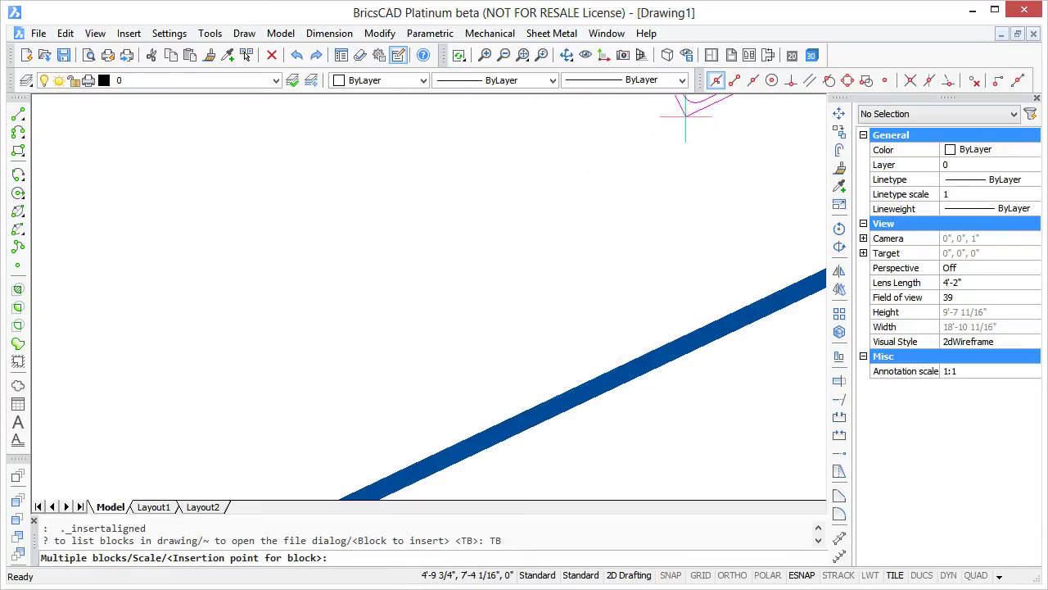
left_click(717, 83)
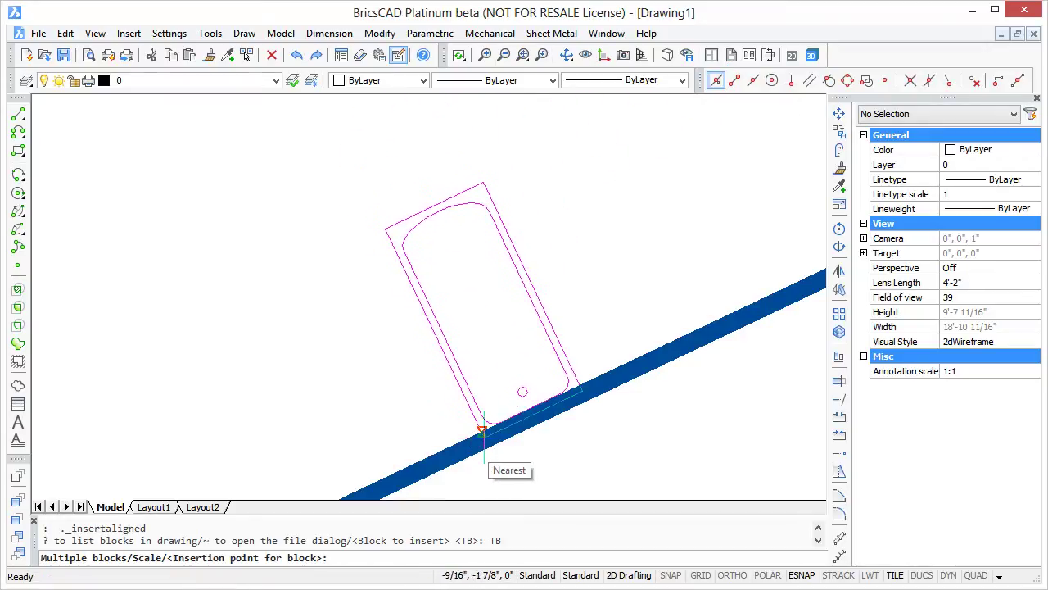
left_click(502, 426)
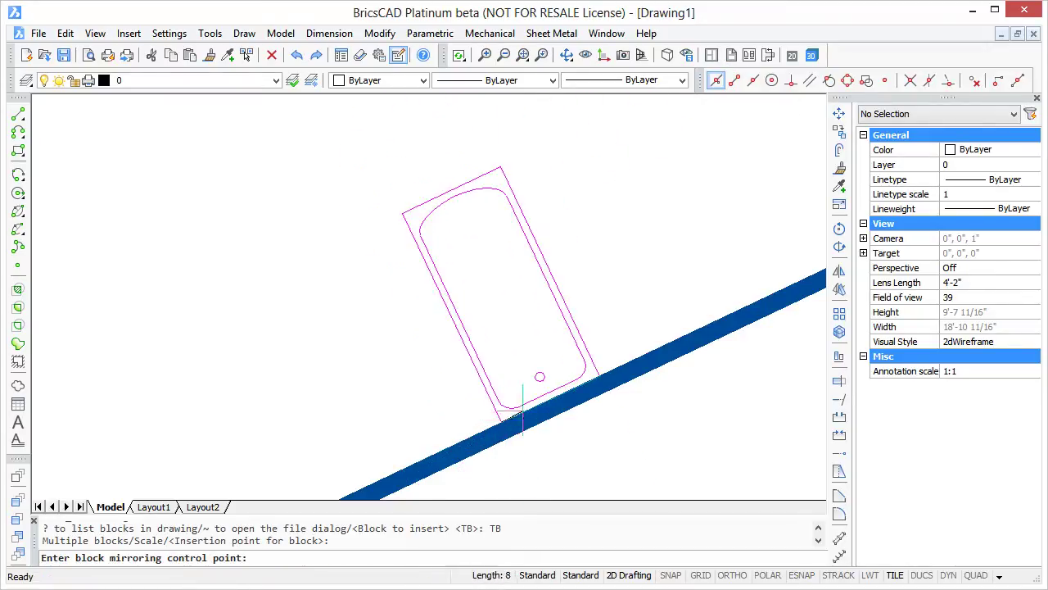
left_click(570, 381)
key("ctrl+2")
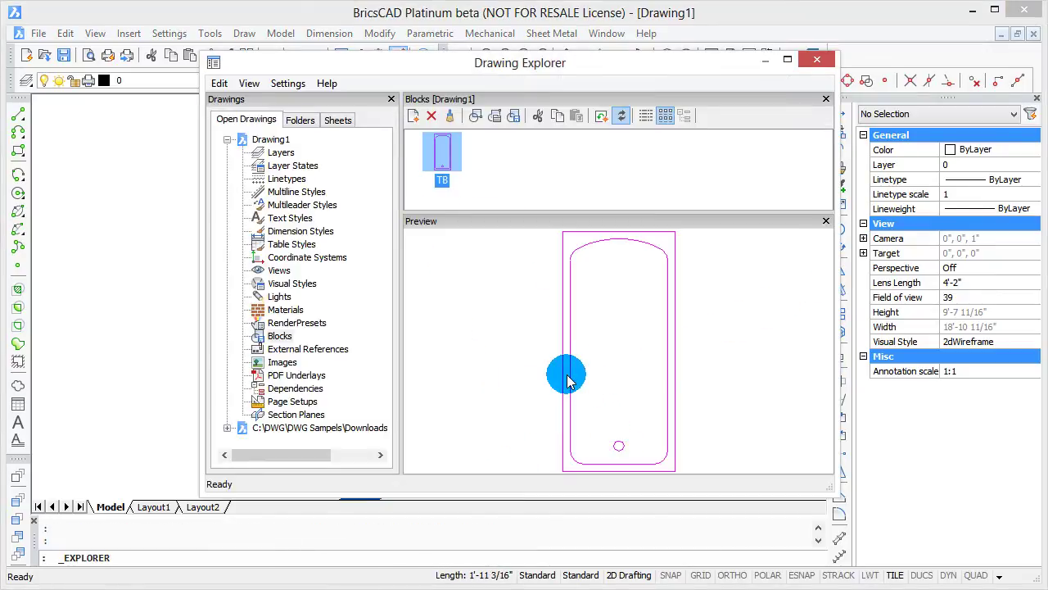
left_click(818, 62)
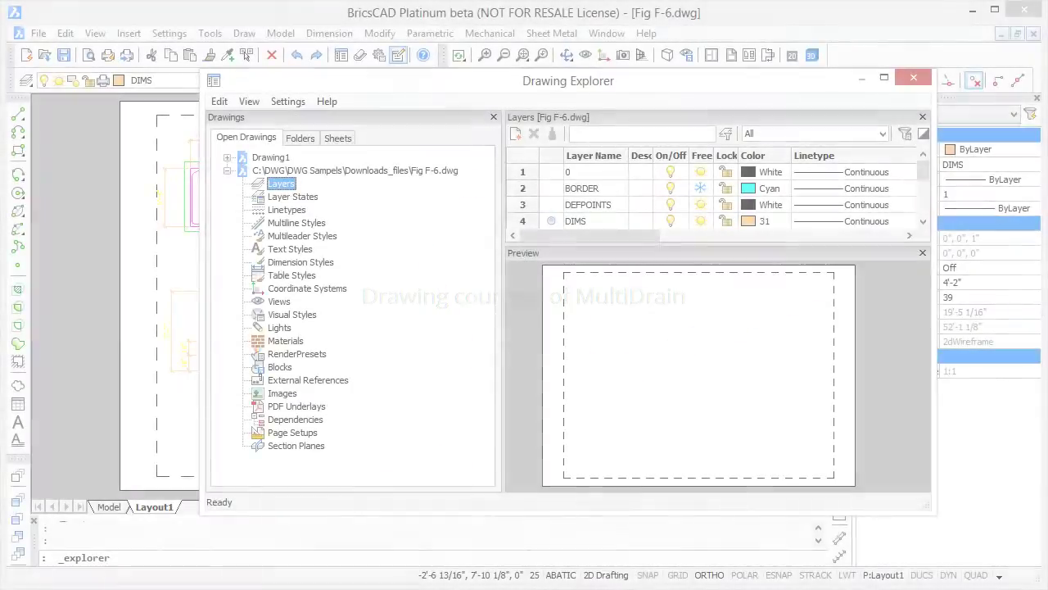
Examine the definition categories of Fig F-6.dwg one after another, from Layer States through the styles, Coordinate Systems and Views to Lights
left_click(292, 196)
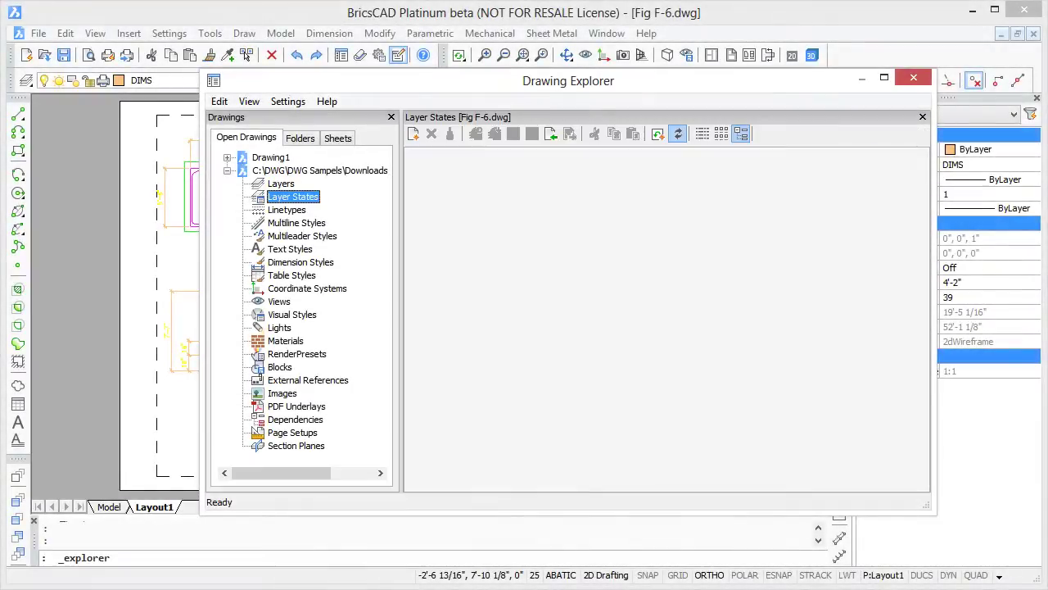
left_click(286, 209)
left_click(296, 223)
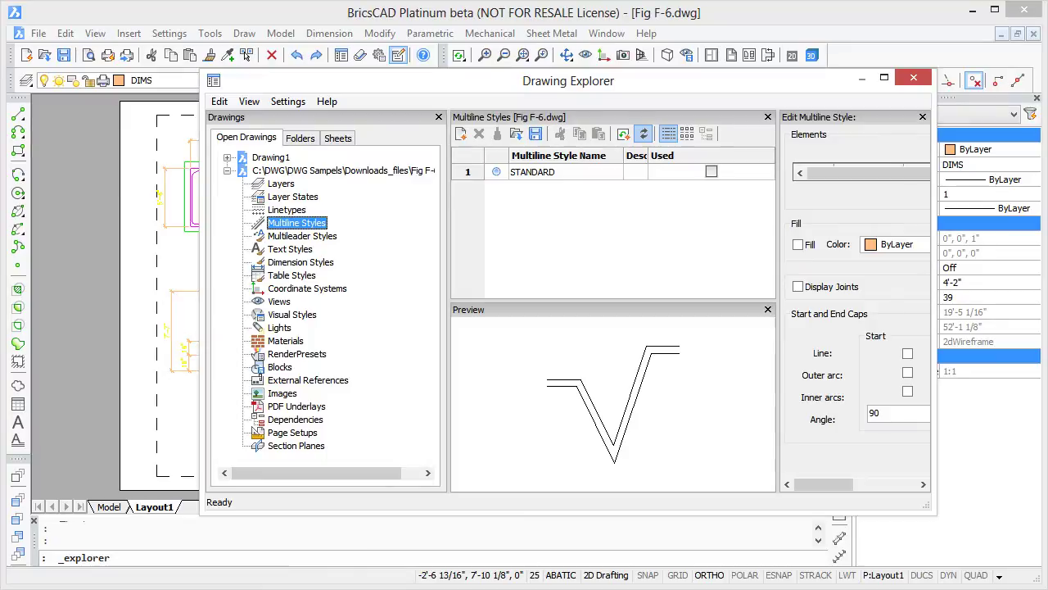
left_click(303, 236)
left_click(290, 249)
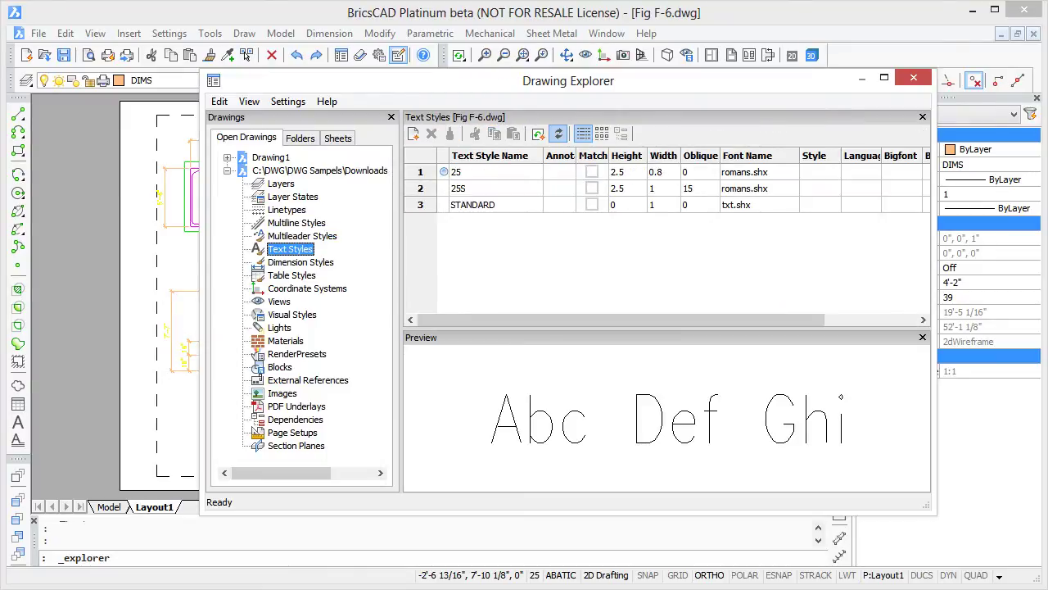
left_click(301, 262)
left_click(292, 275)
left_click(307, 288)
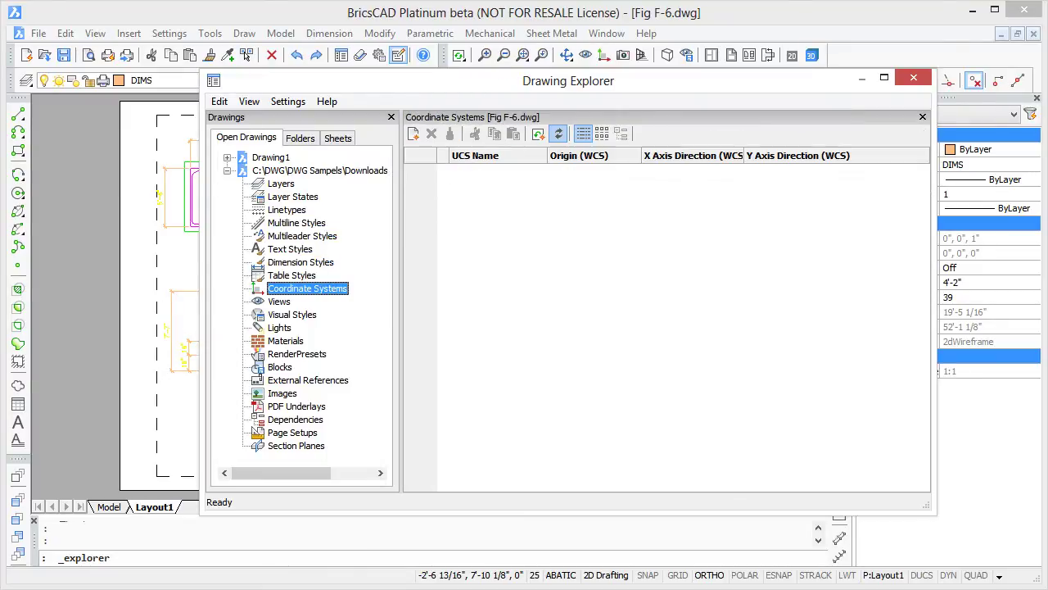
left_click(279, 301)
left_click(291, 314)
left_click(279, 327)
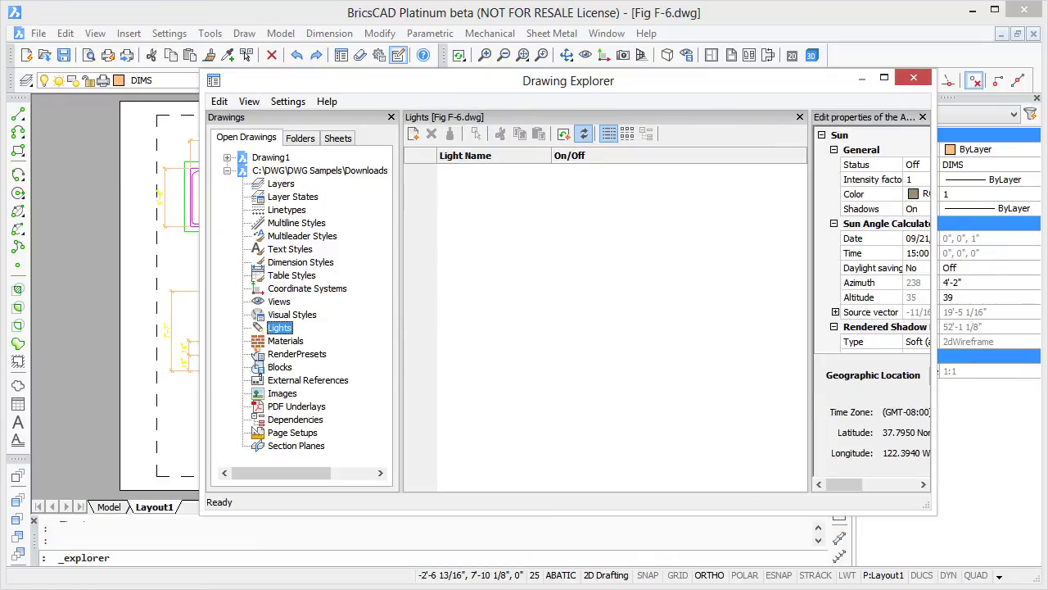